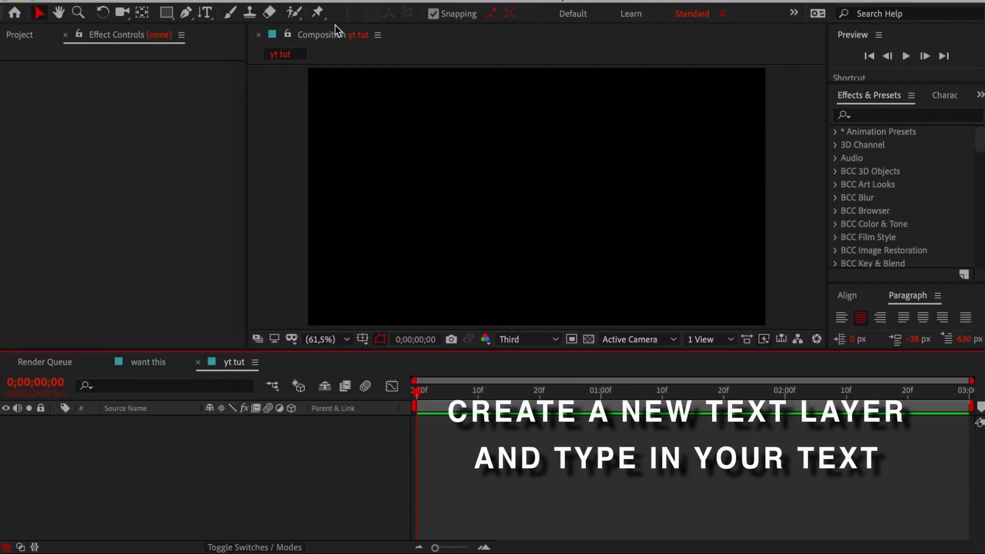
Add a white 'want this' text layer and centre it horizontally and vertically in the composition.
{"action": "left_click", "coordinate": [277, 1]}
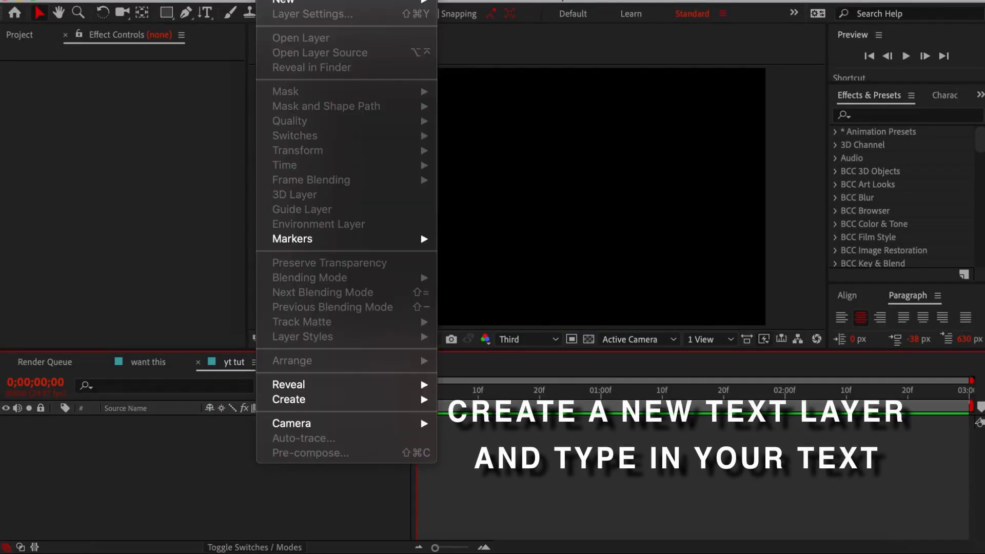
{"action": "mouse_move", "coordinate": [290, 6]}
{"action": "left_click", "coordinate": [494, 6]}
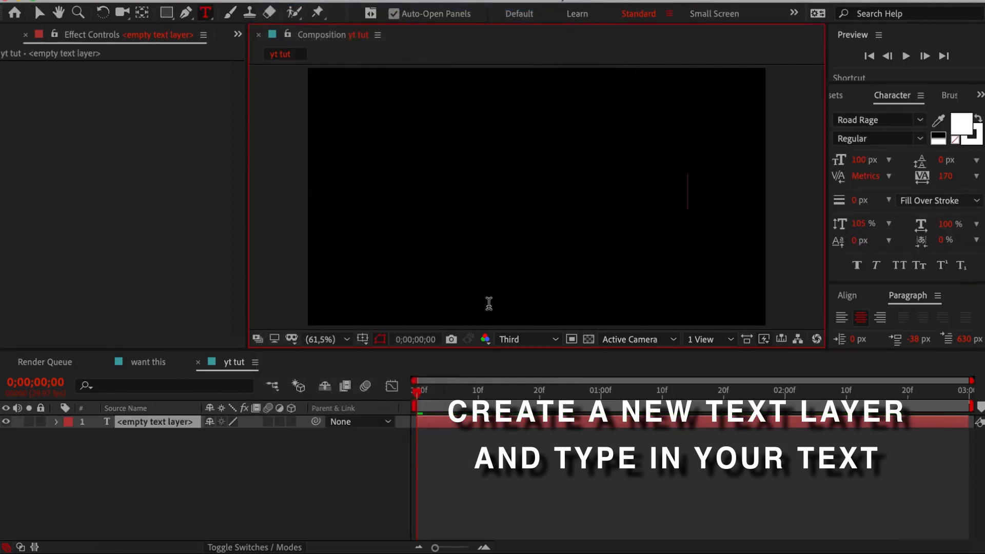
{"action": "type", "text": "want this"}
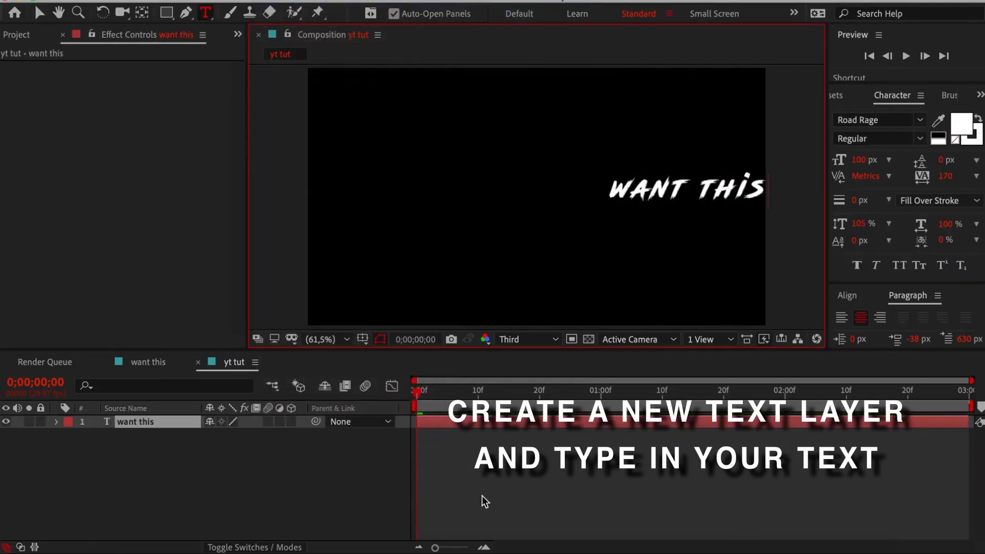
{"action": "key", "text": "Escape"}
{"action": "left_click", "coordinate": [847, 297]}
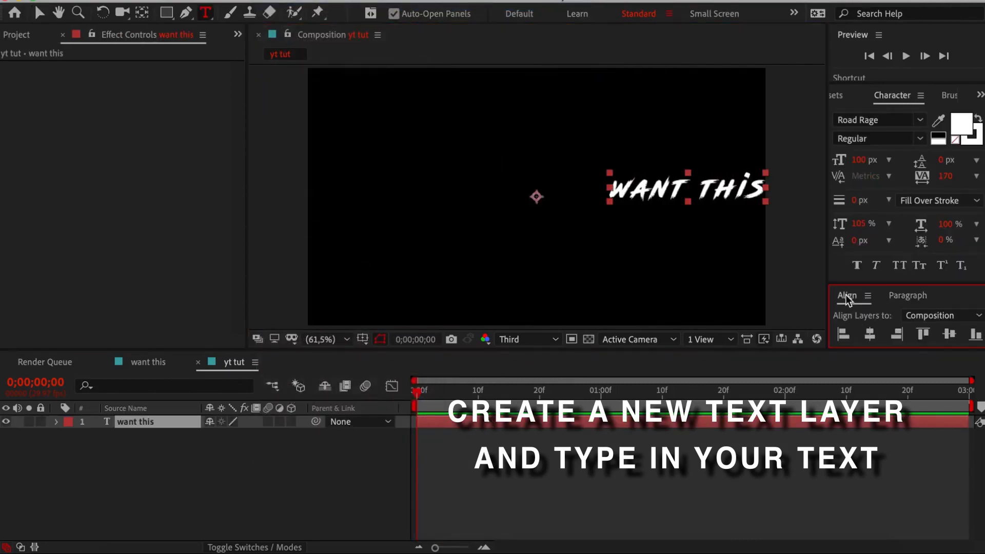
{"action": "left_click", "coordinate": [948, 334]}
{"action": "left_click", "coordinate": [870, 334]}
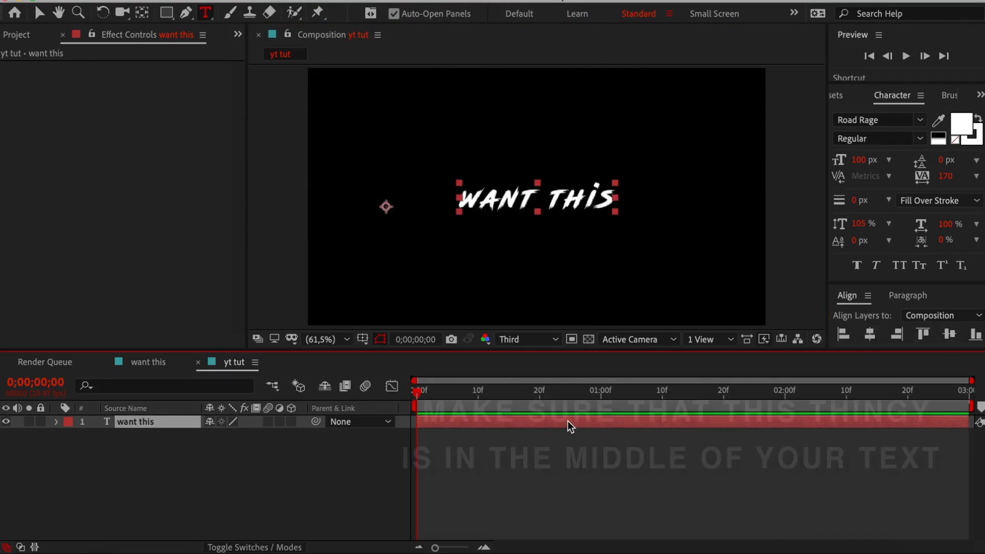
Move the text layer's anchor point to the middle of the text with the Pan Behind tool.
{"action": "left_click", "coordinate": [143, 14]}
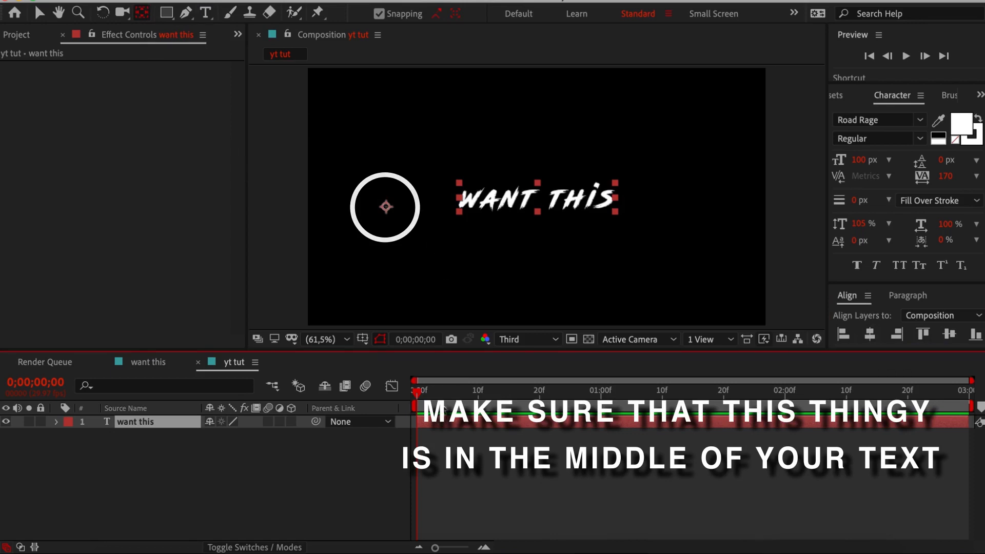
{"action": "left_click_drag", "start_coordinate": [385, 207], "coordinate": [420, 199]}
{"action": "left_click_drag", "start_coordinate": [528, 187], "coordinate": [537, 194]}
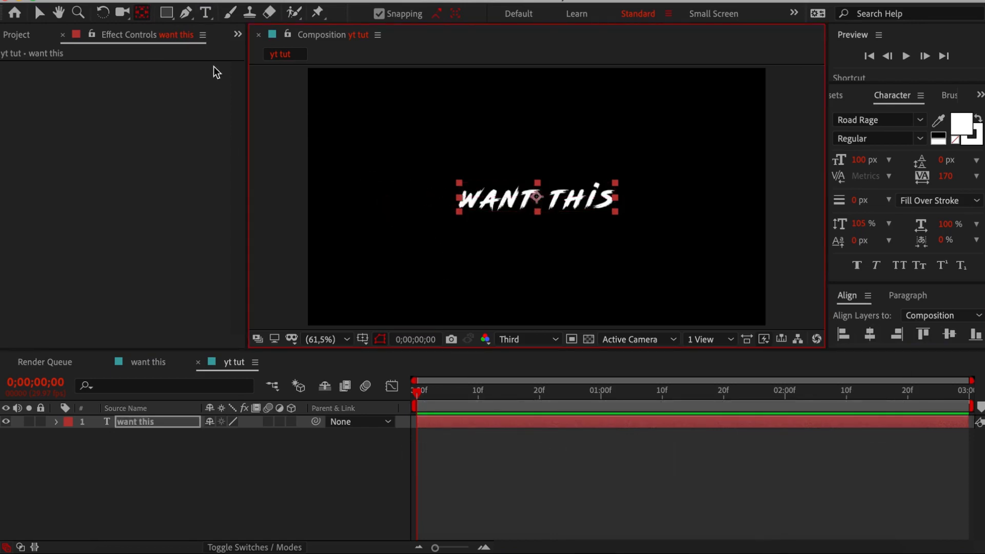
{"action": "left_click", "coordinate": [38, 15]}
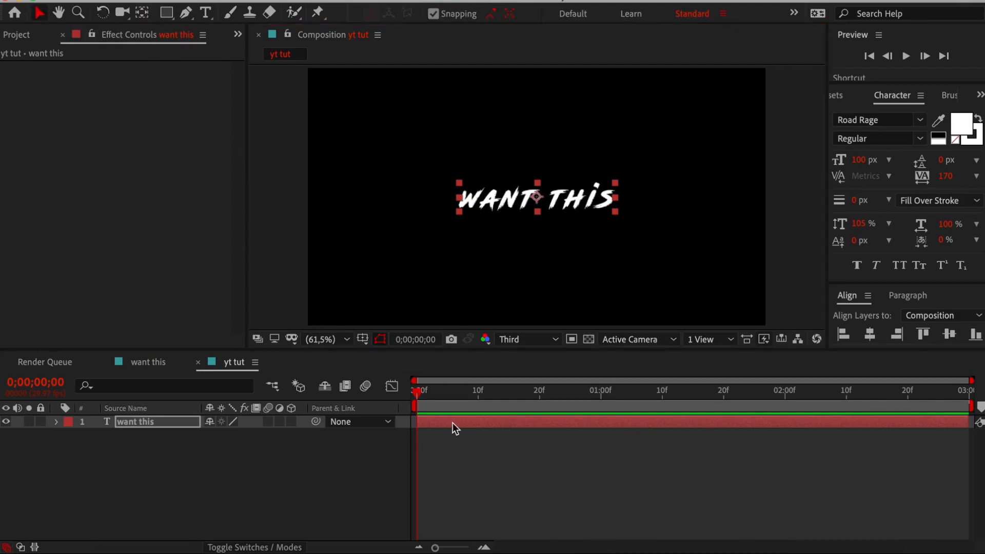
Find Turbulent Displace by searching 'turbulent d' and apply it to the want this layer.
{"action": "left_click", "coordinate": [847, 93]}
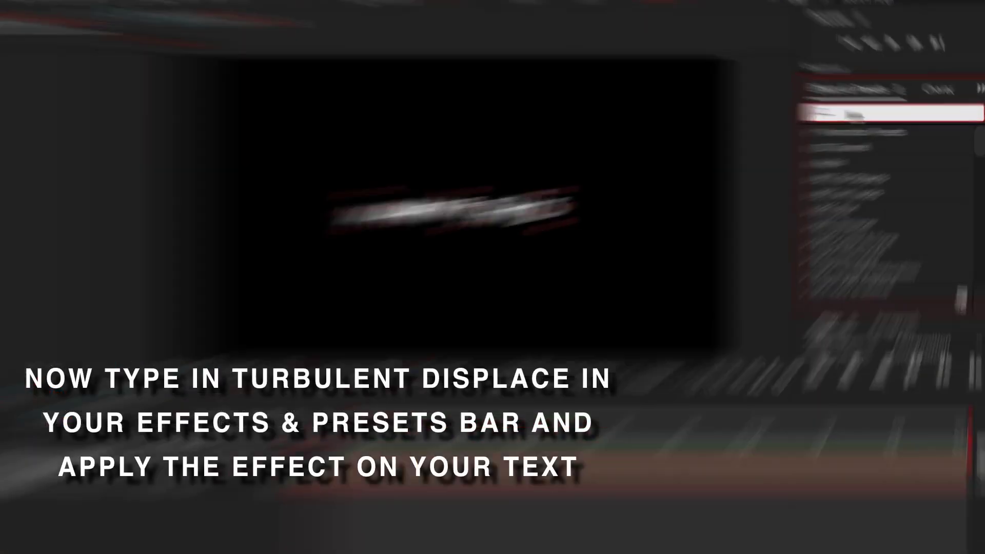
{"action": "type", "text": "turbulent "}
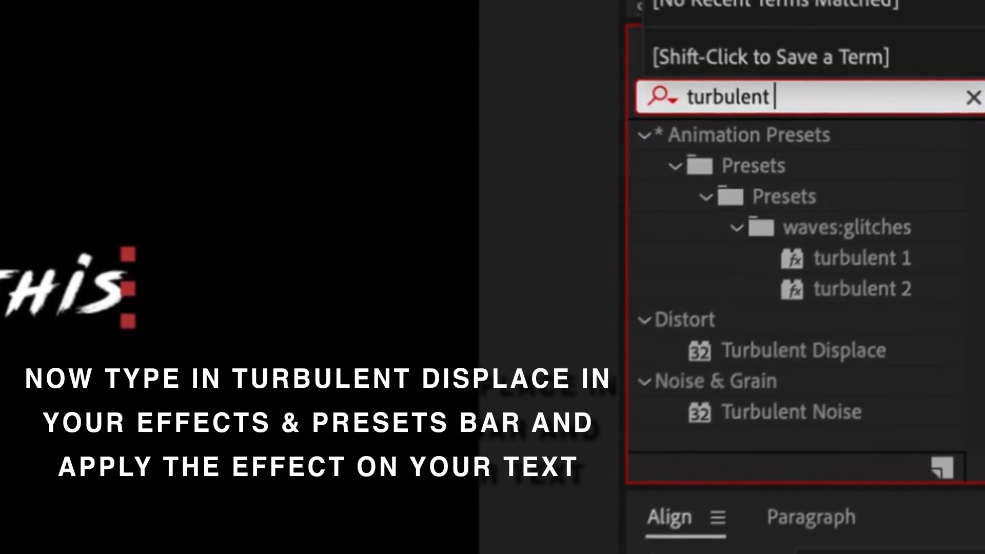
{"action": "type", "text": "d"}
{"action": "left_click", "coordinate": [805, 154]}
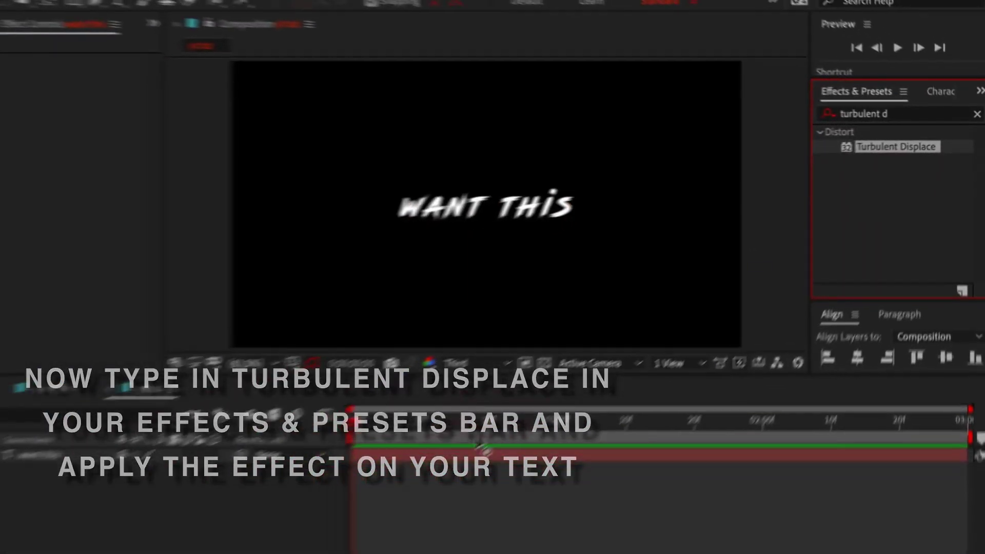
{"action": "left_click_drag", "start_coordinate": [895, 146], "coordinate": [521, 423]}
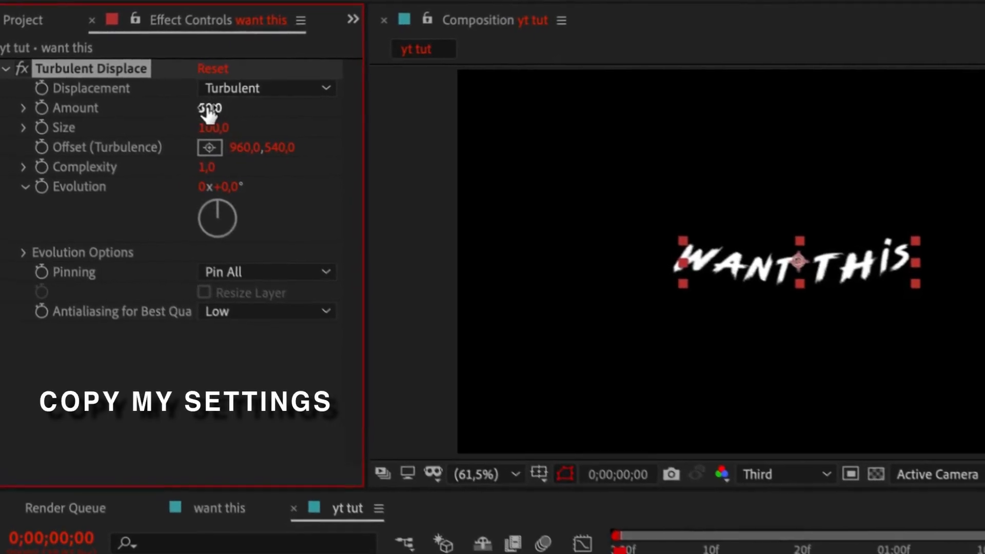
Set Turbulent Displace Amount to 15 and Size to 15, then expand Evolution Options.
{"action": "left_click", "coordinate": [209, 108]}
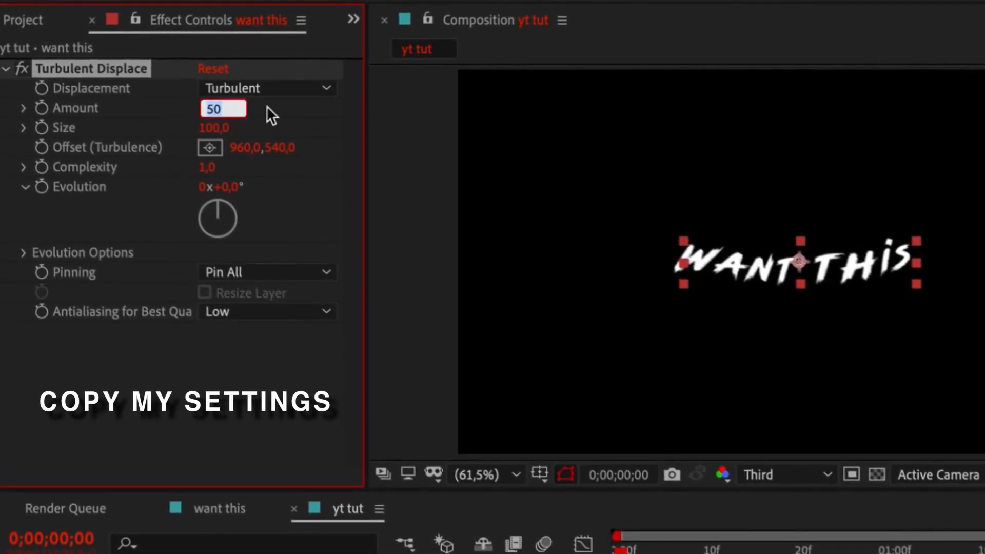
{"action": "type", "text": "15"}
{"action": "left_click", "coordinate": [215, 129]}
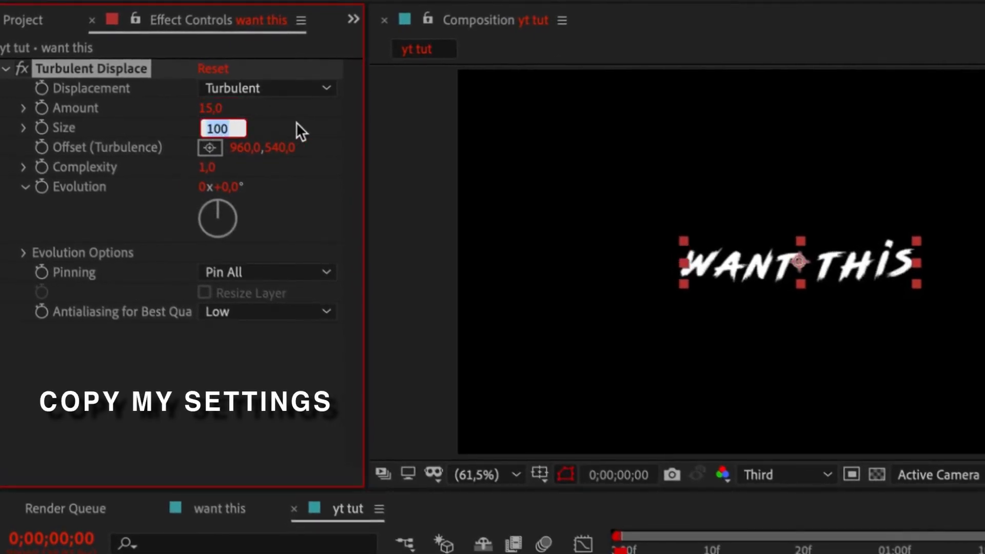
{"action": "type", "text": "15"}
{"action": "left_click", "coordinate": [293, 215]}
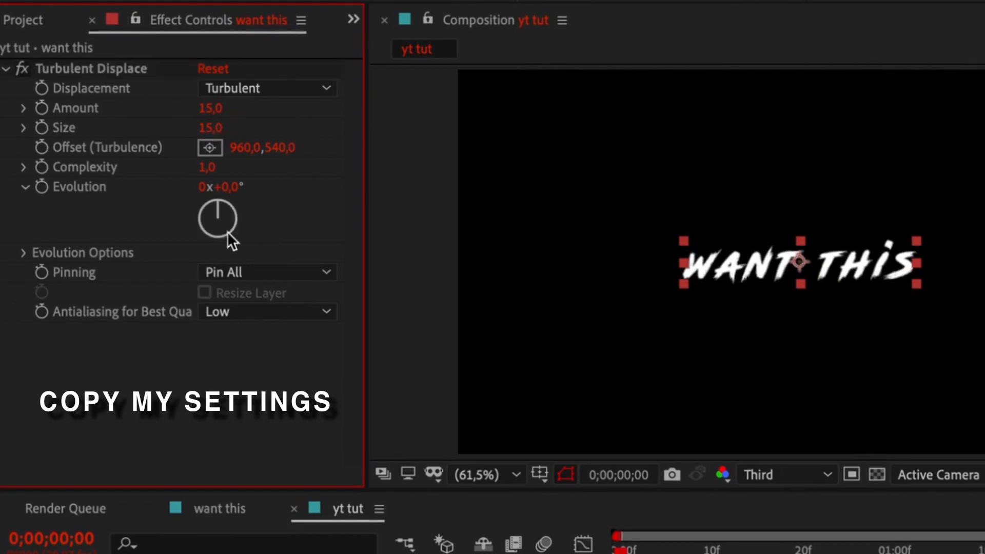
{"action": "left_click", "coordinate": [23, 251]}
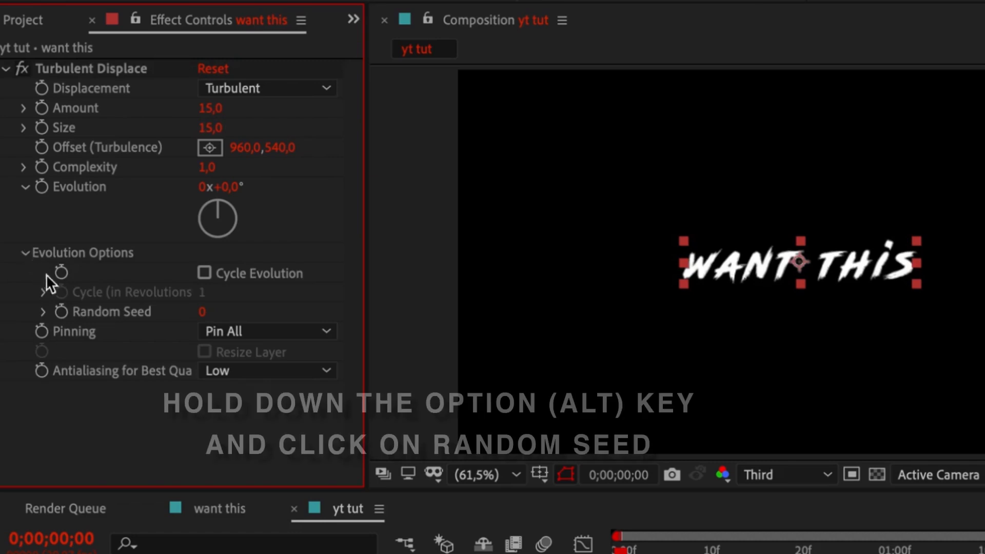
Give Random Seed the expression time*10 and preview the jittering text.
{"action": "left_click", "coordinate": [63, 312], "text": "alt"}
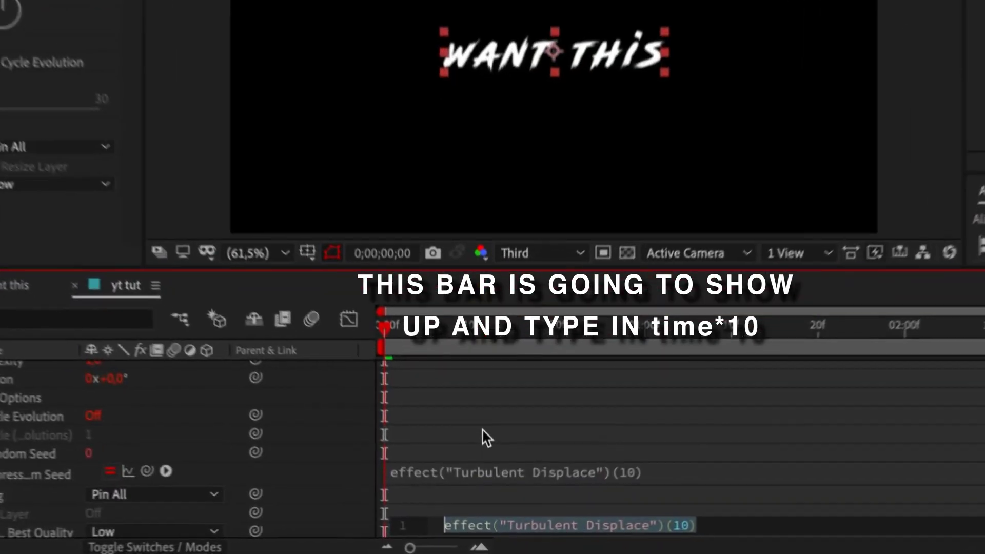
{"action": "type", "text": "time"}
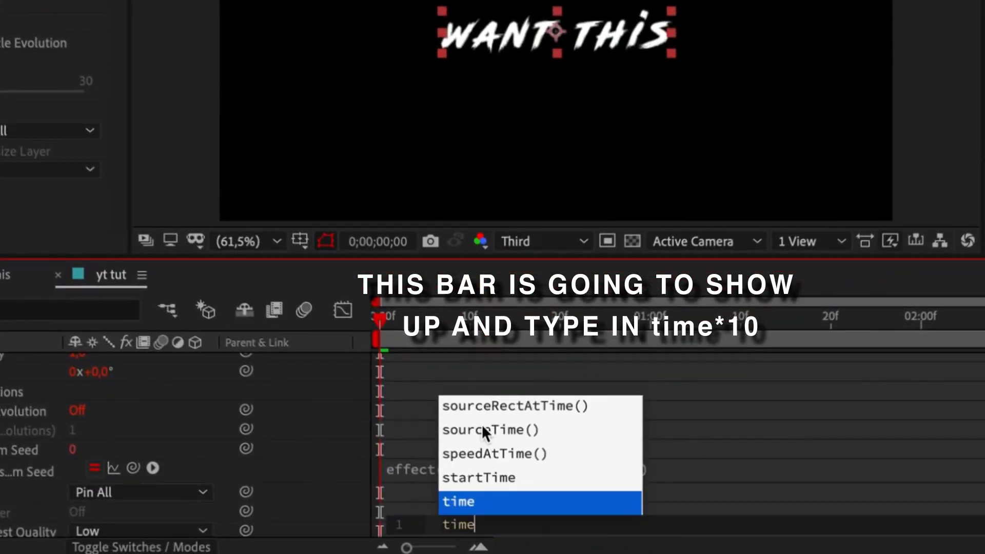
{"action": "key", "text": "Escape"}
{"action": "type", "text": "*1"}
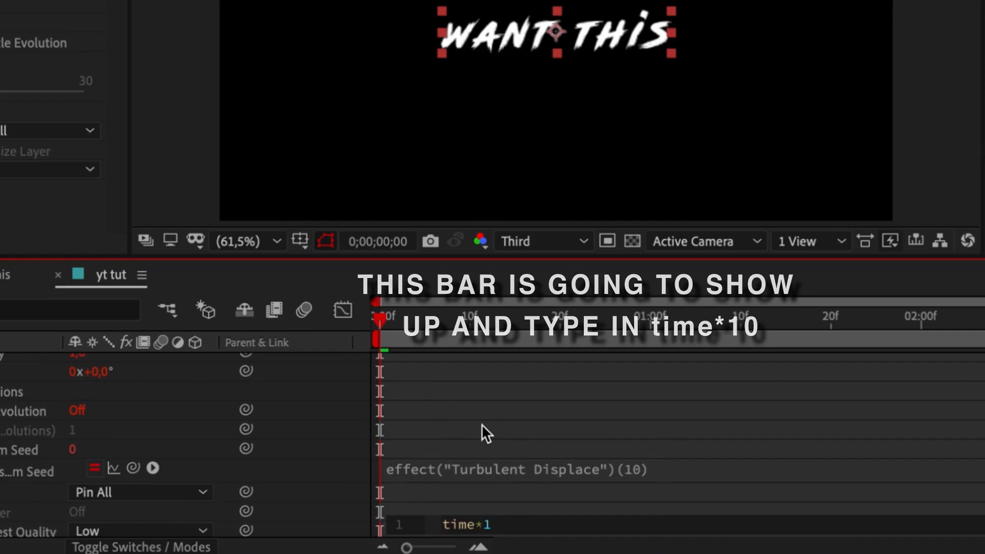
{"action": "type", "text": "0"}
{"action": "left_click", "coordinate": [486, 464]}
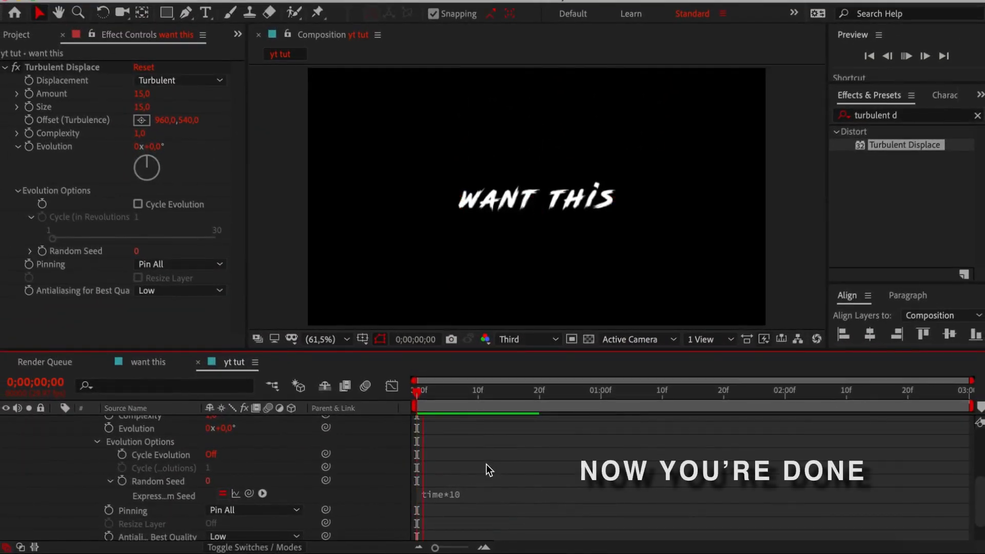
{"action": "key", "text": "space"}
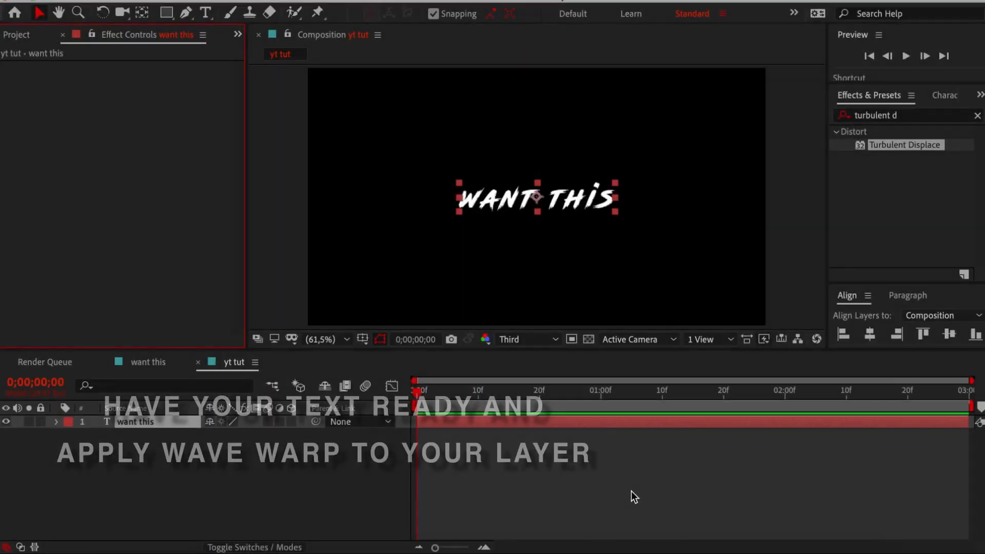
Search 'wave wa' and apply Wave Warp to the want this layer.
{"action": "left_click", "coordinate": [908, 115]}
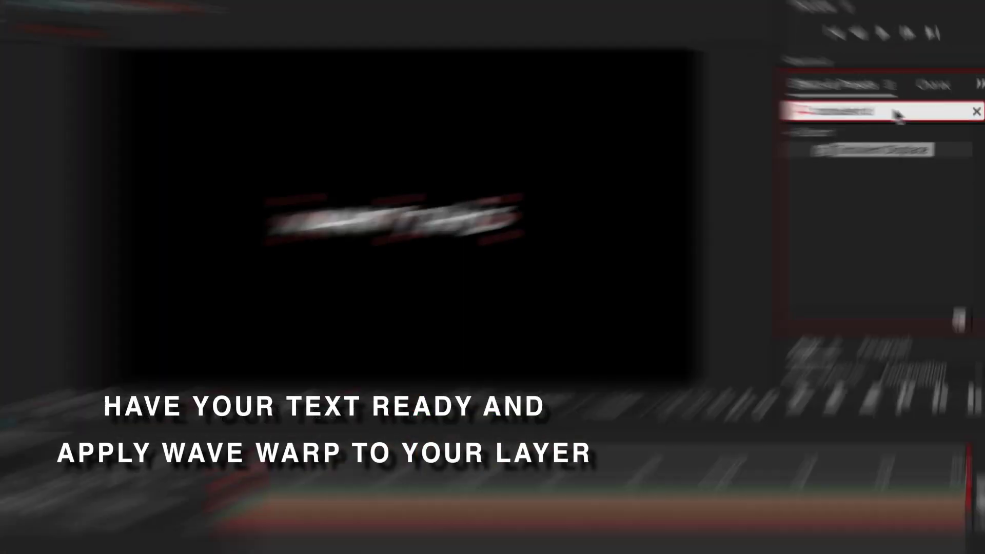
{"action": "type", "text": "wave"}
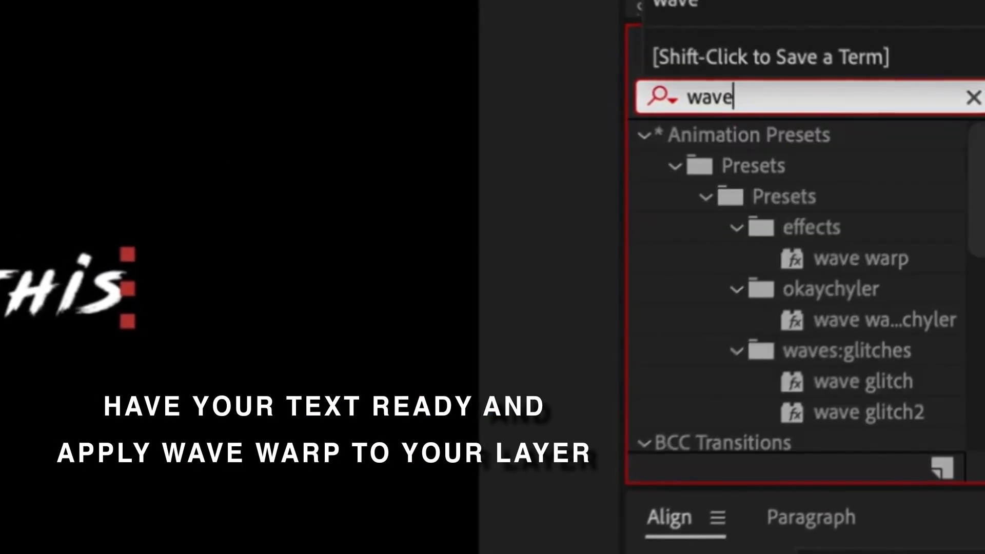
{"action": "type", "text": " wa"}
{"action": "left_click_drag", "start_coordinate": [828, 313], "coordinate": [640, 419]}
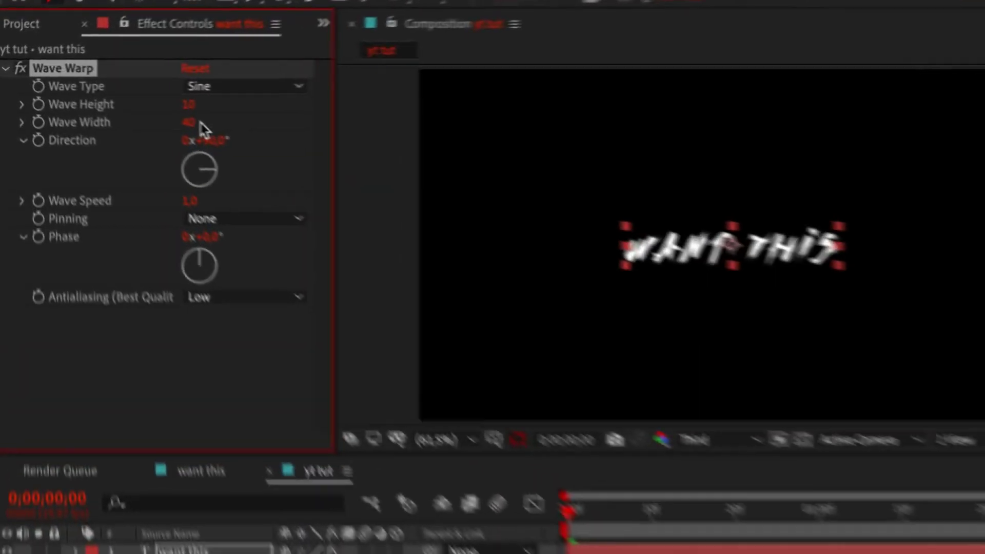
Set Wave Warp's Wave Width to 300 and Wave Speed to 0,9, then preview.
{"action": "left_click", "coordinate": [140, 106]}
{"action": "type", "text": "300"}
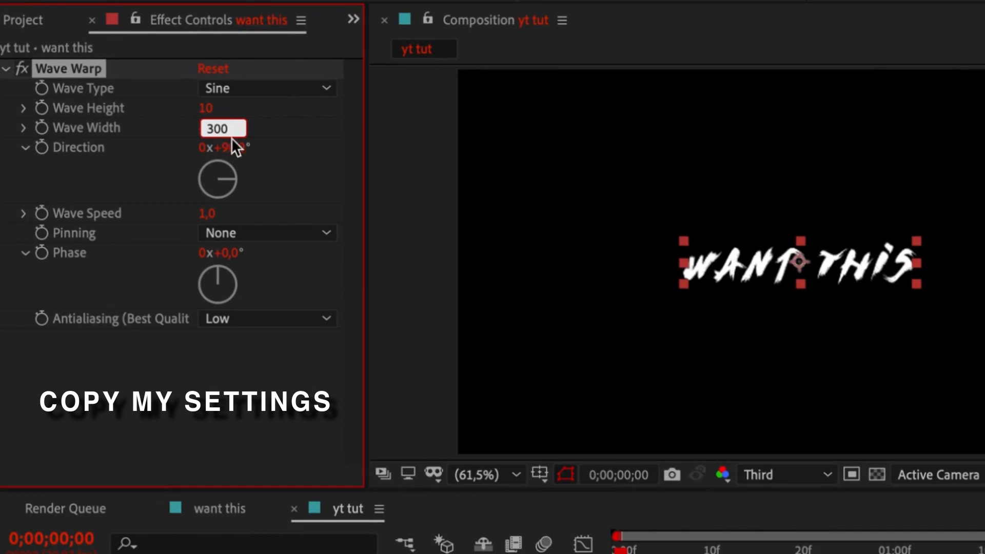
{"action": "key", "text": "Return"}
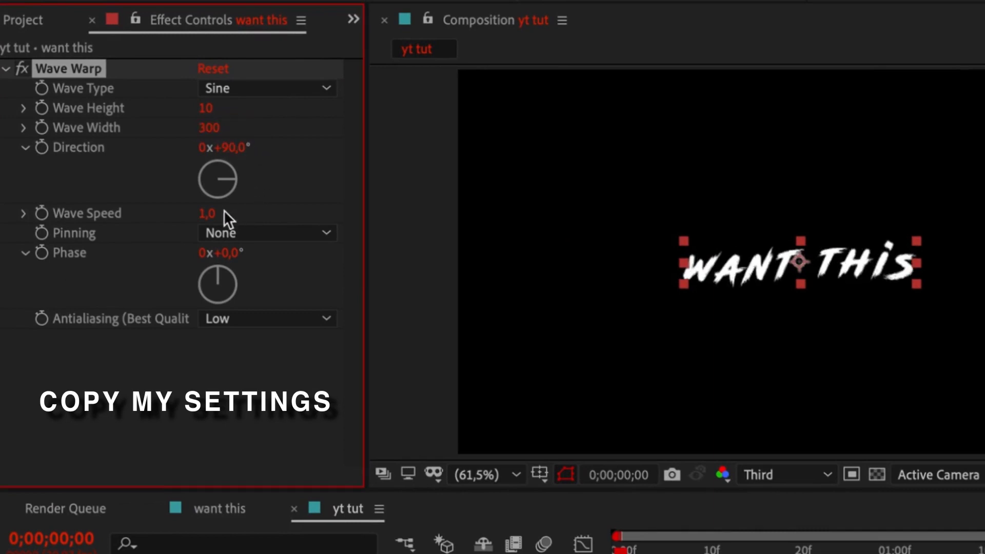
{"action": "type", "text": "0,"}
{"action": "key", "text": "Return"}
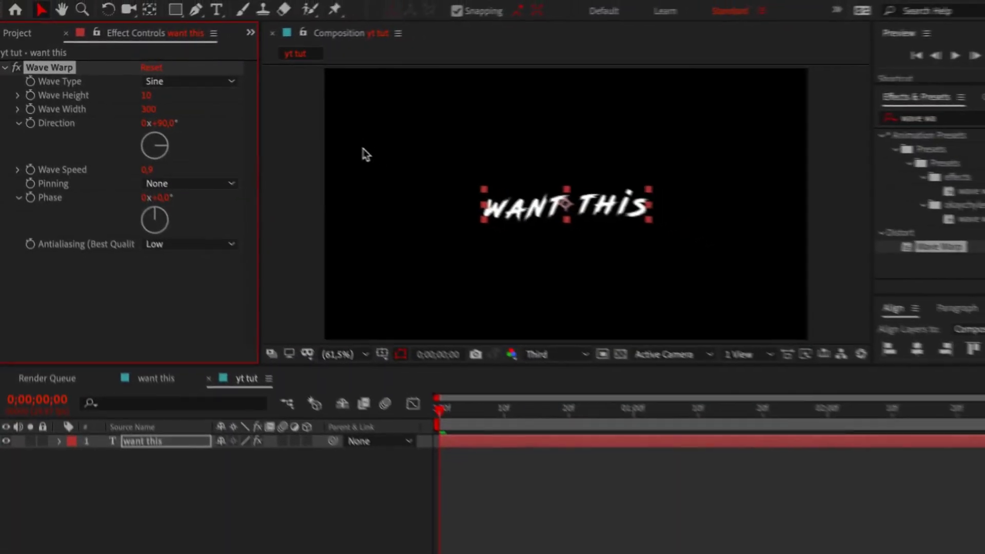
{"action": "left_click", "coordinate": [347, 145]}
{"action": "key", "text": "space"}
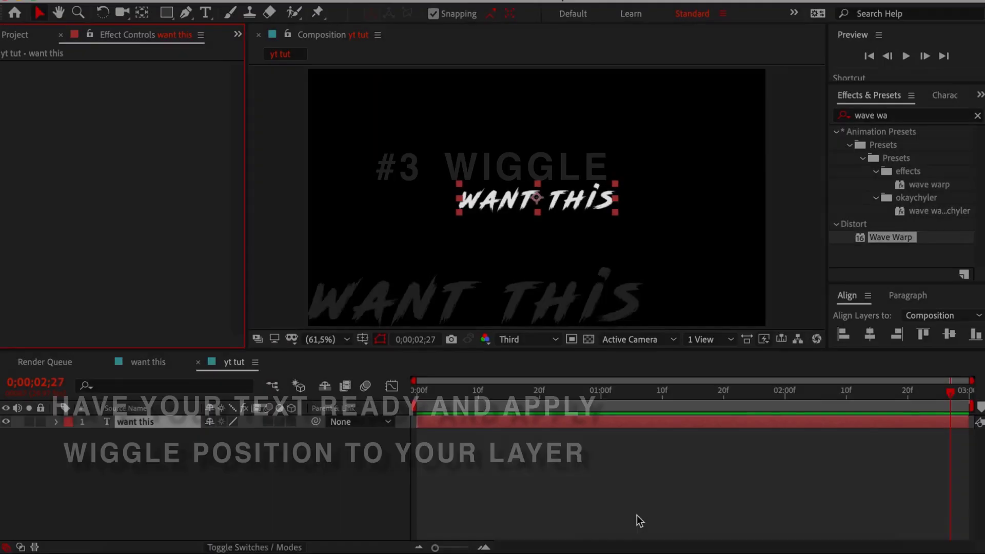
Search 'wiggle', apply Wiggle - position to the text, and set Wiggle Amount to 40.
{"action": "left_click", "coordinate": [901, 115]}
{"action": "type", "text": "wiggle"}
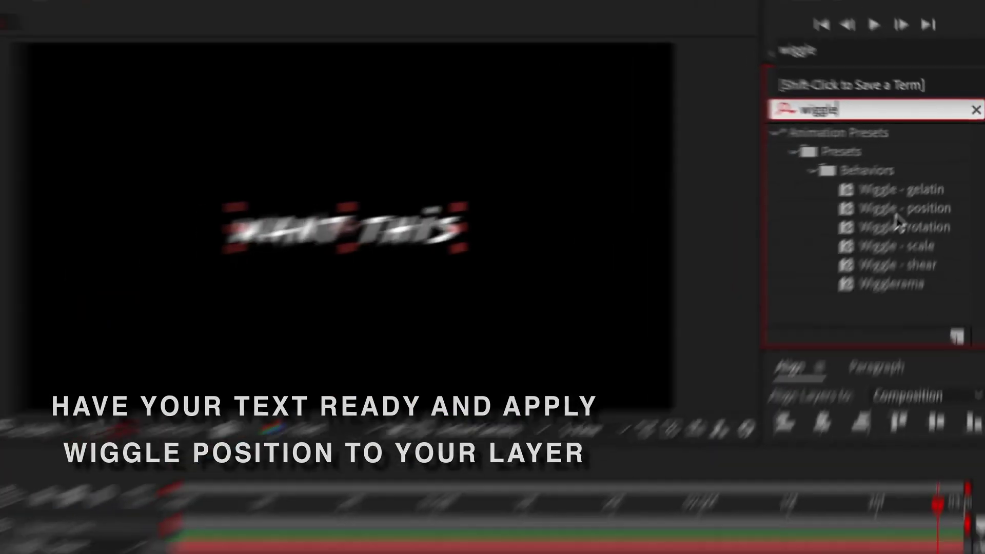
{"action": "left_click_drag", "start_coordinate": [897, 222], "coordinate": [611, 422]}
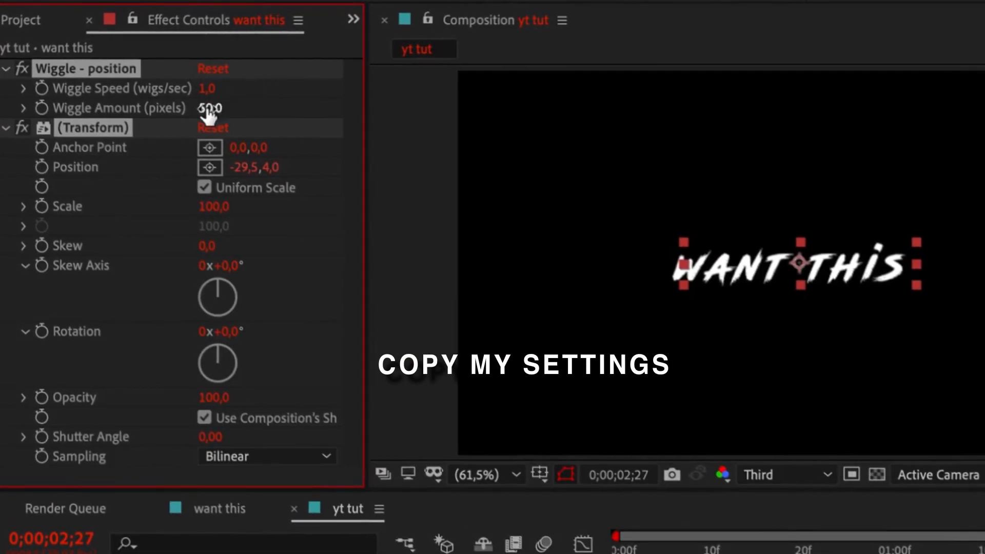
{"action": "type", "text": "40"}
{"action": "key", "text": "Return"}
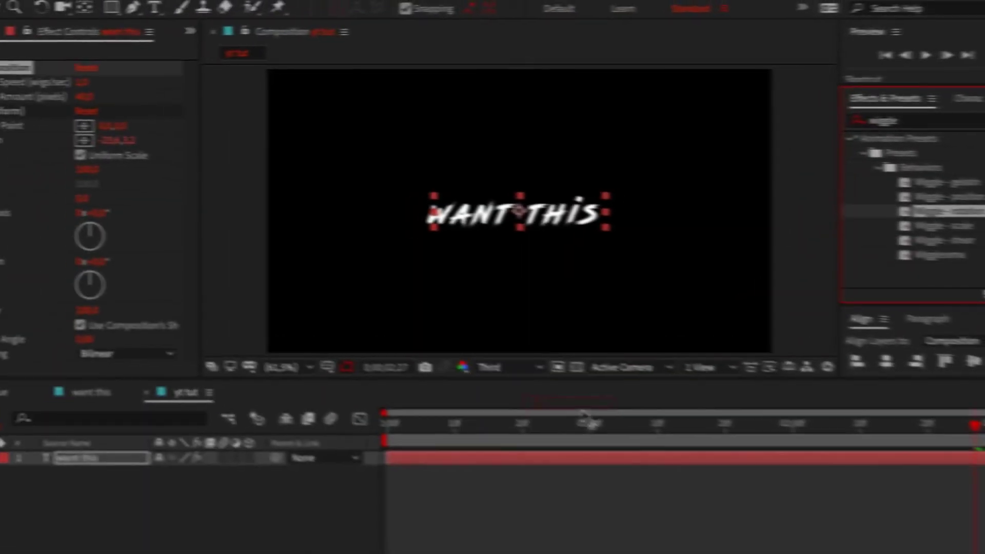
Apply Wiggle - rotation with a 3° Wiggle Amount and preview the wiggling text.
{"action": "left_click_drag", "start_coordinate": [930, 263], "coordinate": [554, 426]}
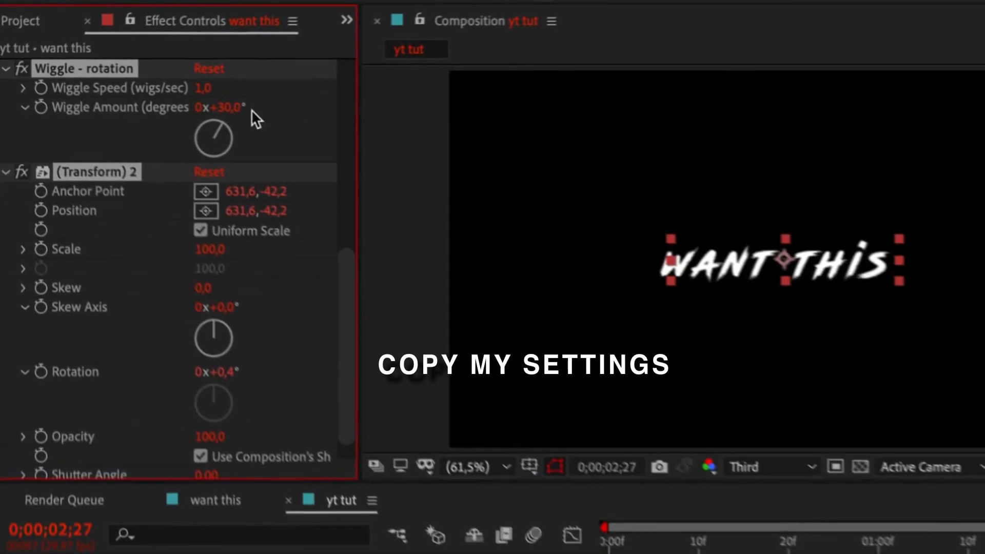
{"action": "left_click", "coordinate": [236, 108]}
{"action": "type", "text": "3"}
{"action": "key", "text": "Return"}
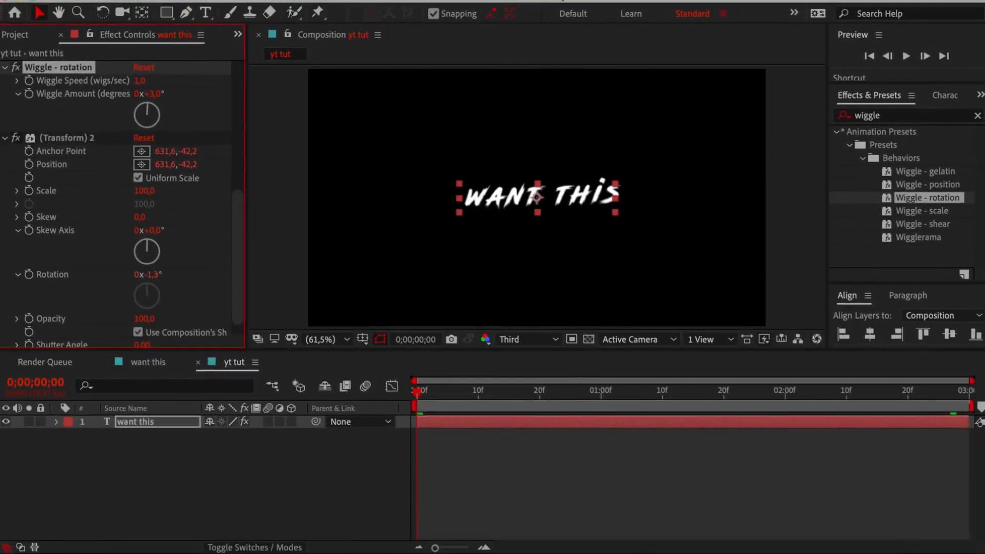
{"action": "key", "text": "space"}
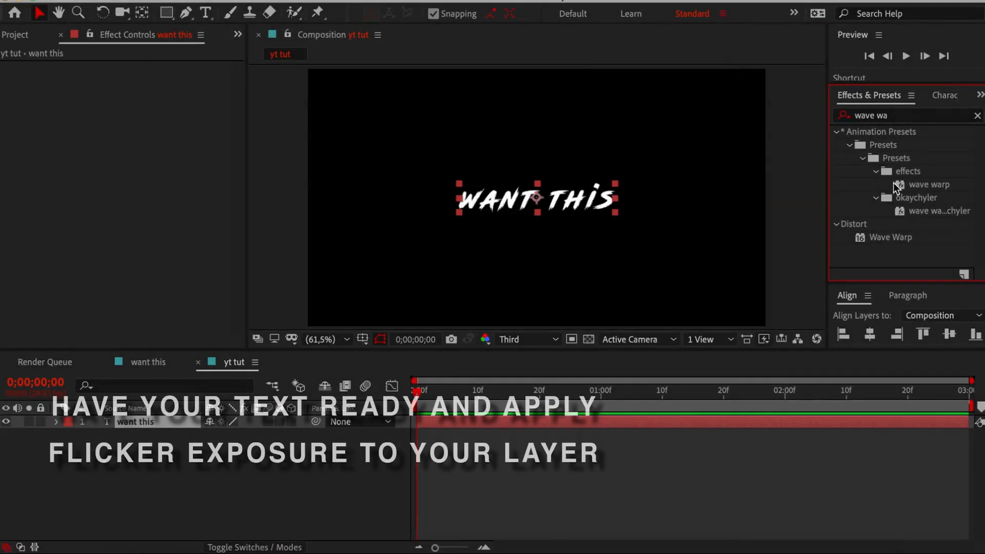
Search 'flicker' and drop the Lights and Optical Flicker Exposure preset onto the text layer.
{"action": "double_click", "coordinate": [904, 111]}
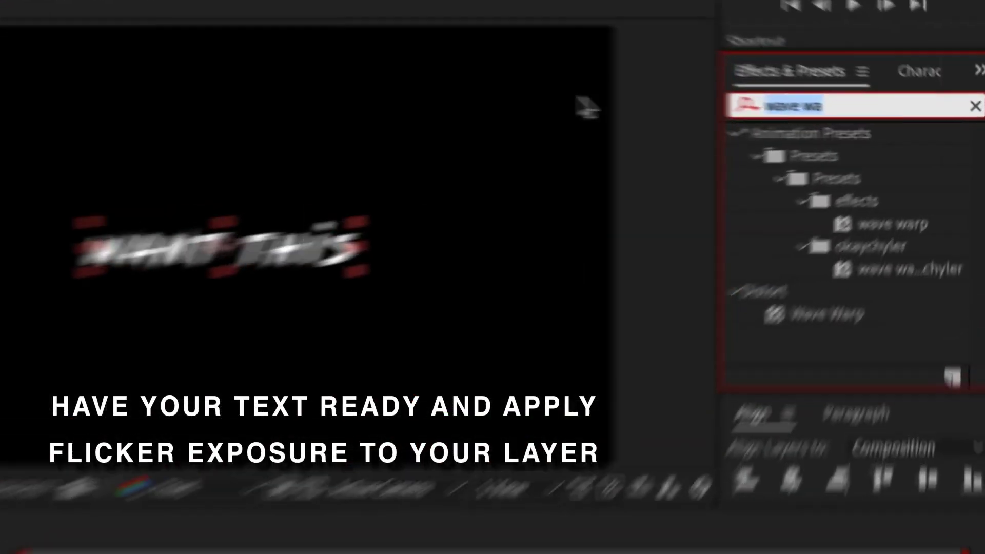
{"action": "type", "text": "flicker"}
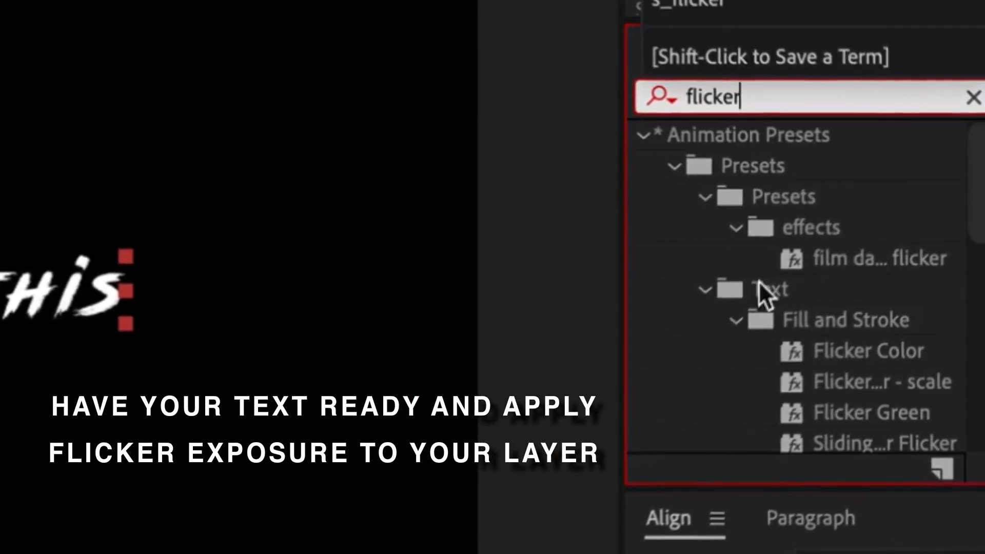
{"action": "scroll", "coordinate": [818, 370], "scroll_direction": "down", "scroll_amount": 1}
{"action": "scroll", "coordinate": [817, 372], "scroll_direction": "down", "scroll_amount": 2}
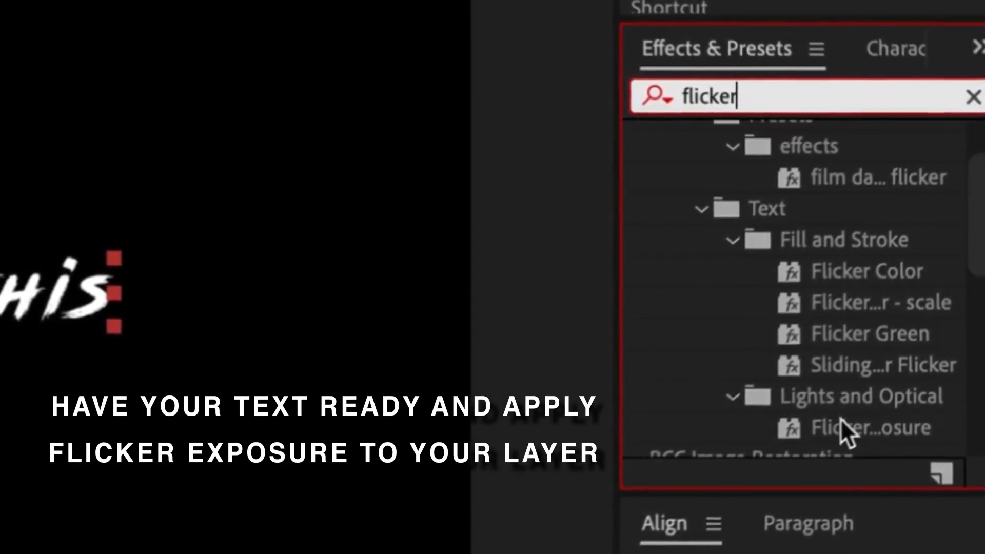
{"action": "left_click_drag", "start_coordinate": [841, 419], "coordinate": [691, 421]}
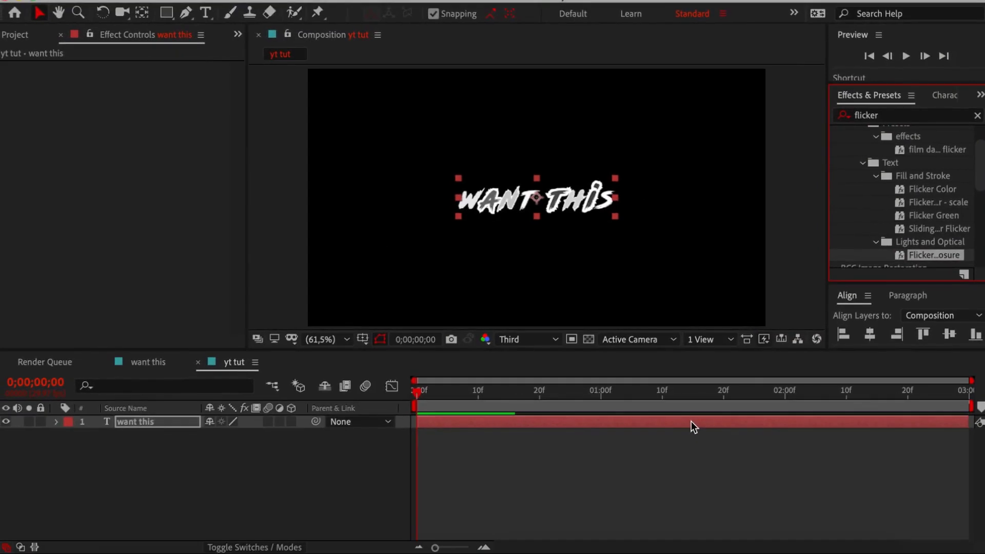
Set the Fill/Stroke Color animator's Stroke Width to 0.
{"action": "left_click", "coordinate": [55, 420]}
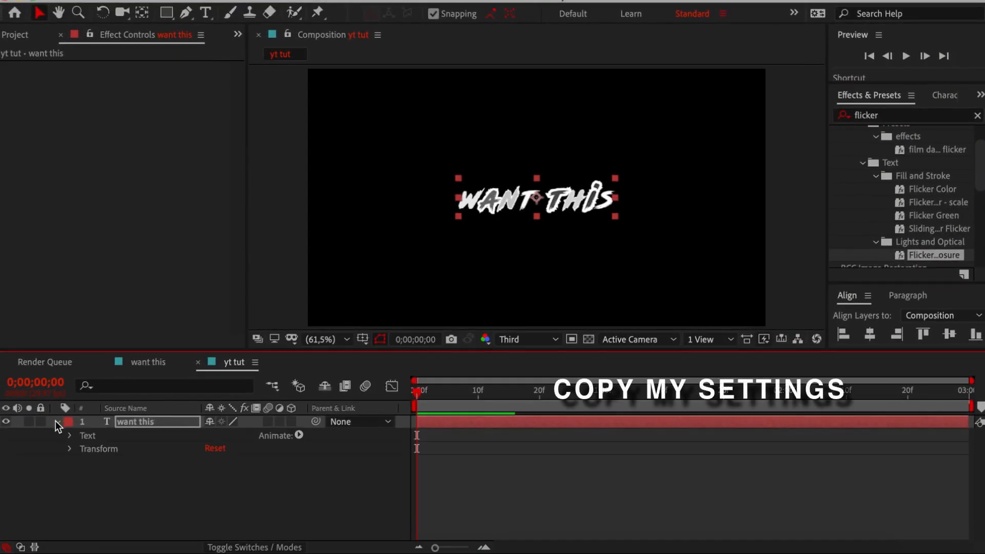
{"action": "left_click", "coordinate": [70, 436]}
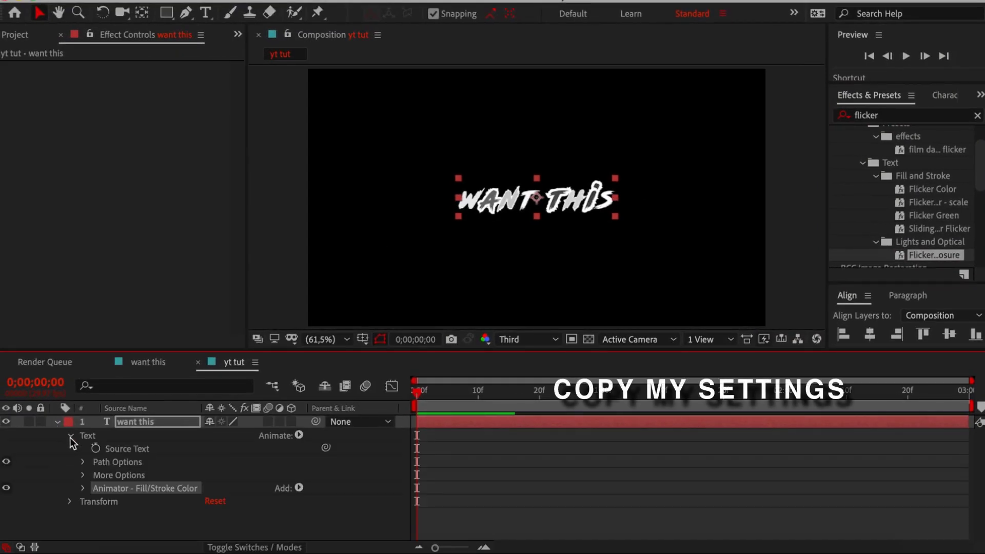
{"action": "left_click", "coordinate": [83, 487]}
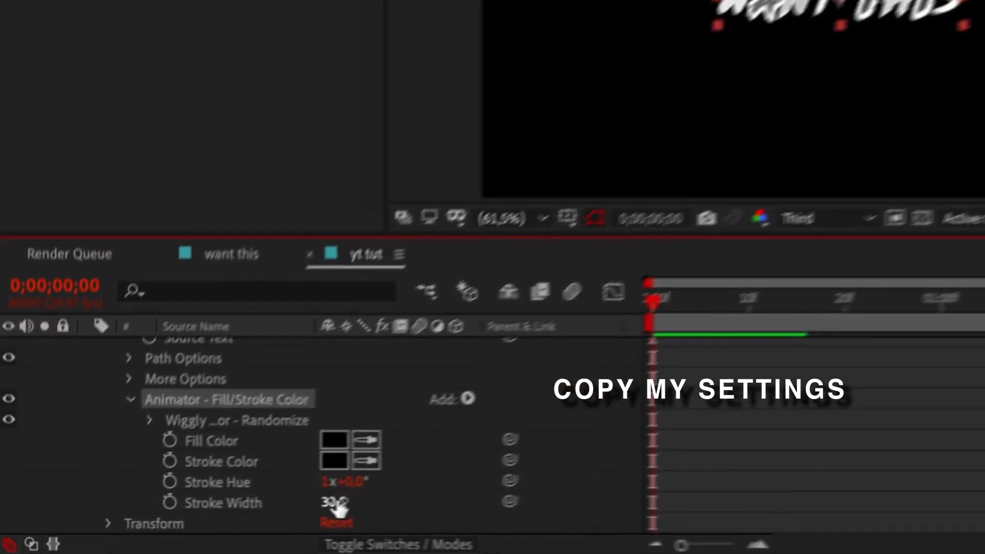
{"action": "left_click", "coordinate": [215, 519]}
{"action": "type", "text": "0"}
{"action": "key", "text": "Return"}
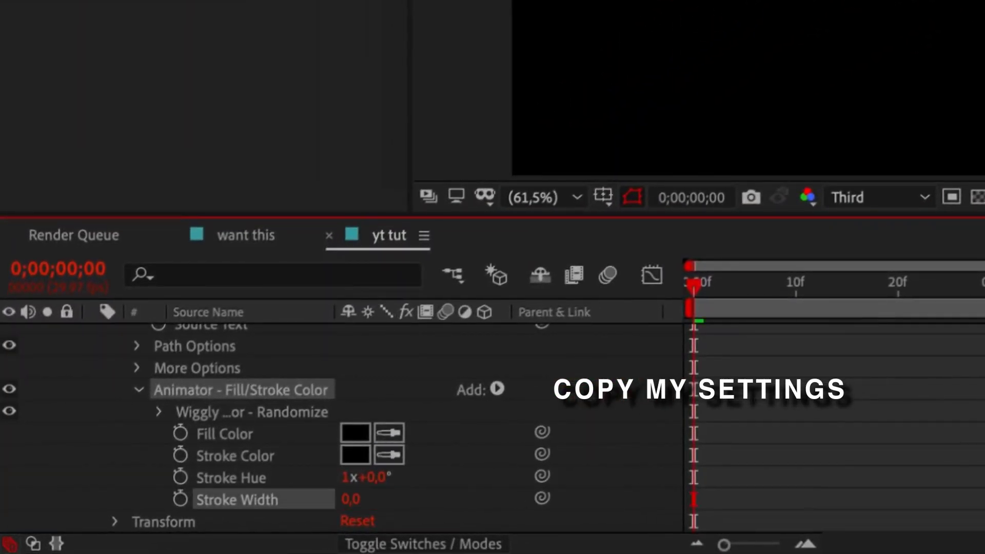
Set the Wiggly Selector to 15 wiggles per second and preview the flickering text.
{"action": "left_click", "coordinate": [159, 412]}
{"action": "scroll", "coordinate": [397, 462], "scroll_direction": "down", "scroll_amount": 2}
{"action": "type", "text": "15"}
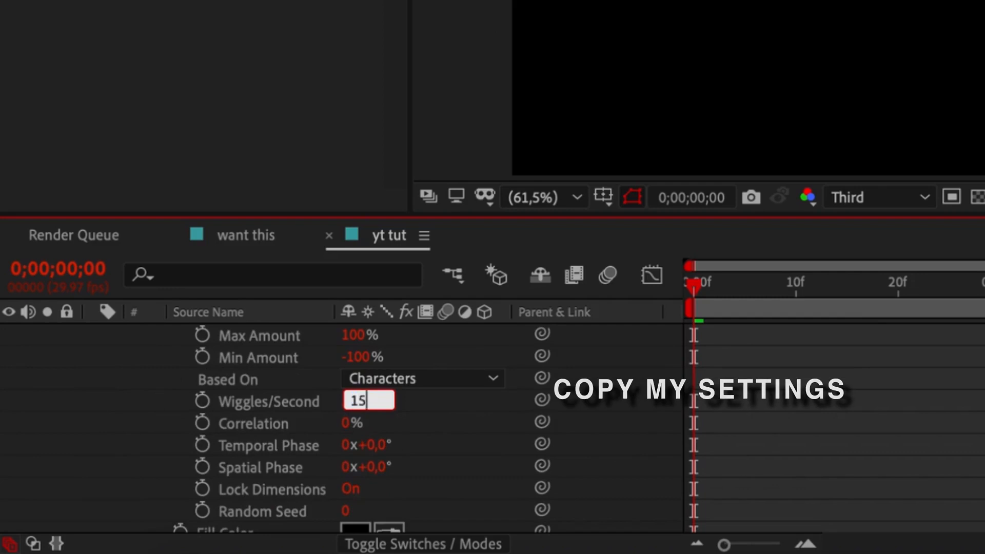
{"action": "key", "text": "Return"}
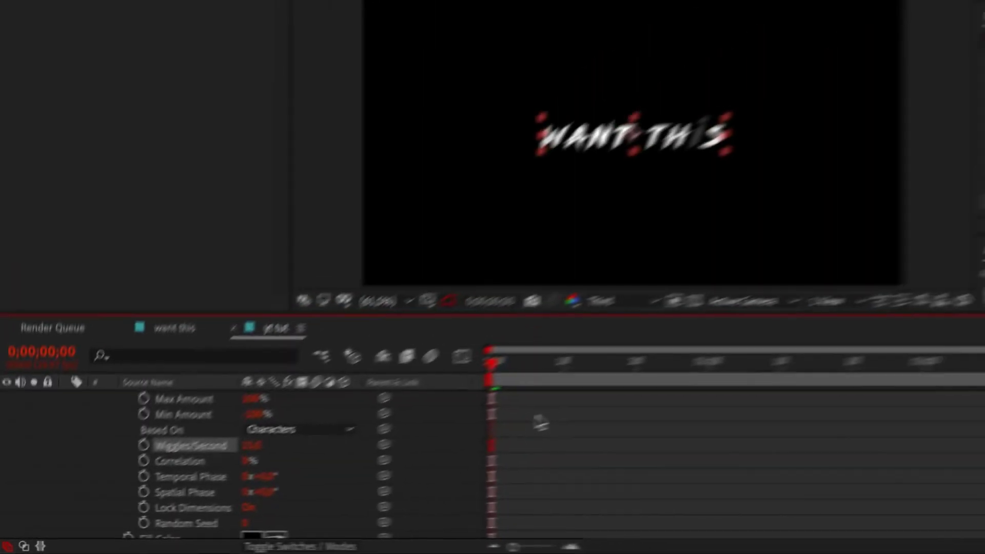
{"action": "key", "text": "space"}
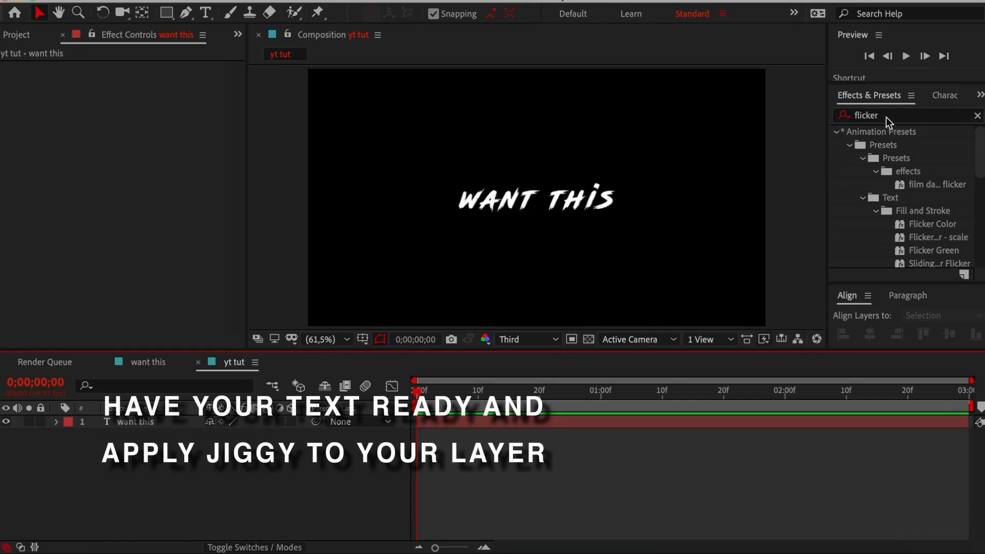
Search 'jiggy' and apply the Text > Blurs > Jiggy preset to the want this layer.
{"action": "left_click", "coordinate": [885, 117]}
{"action": "key", "text": "BackSpace"}
{"action": "type", "text": "jiggy"}
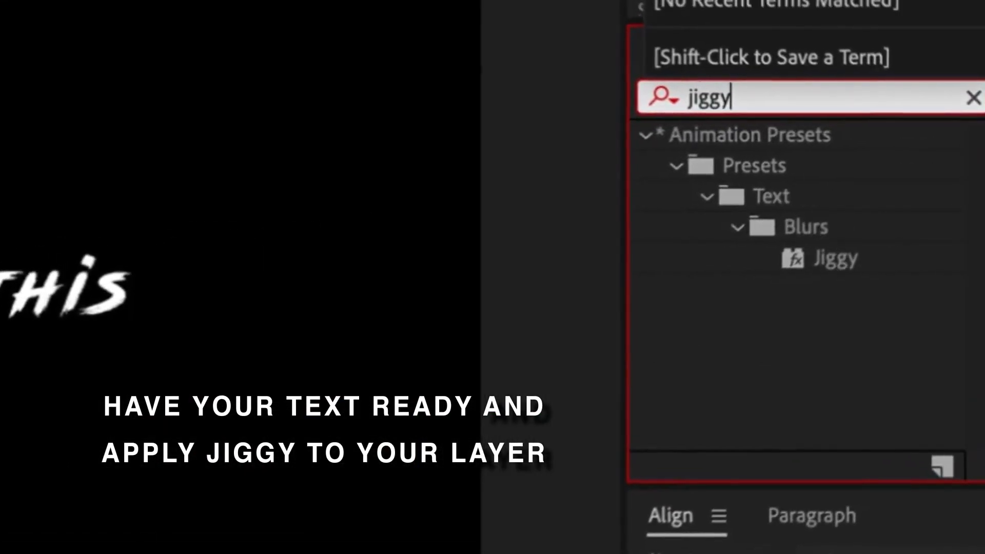
{"action": "left_click_drag", "start_coordinate": [820, 259], "coordinate": [611, 420]}
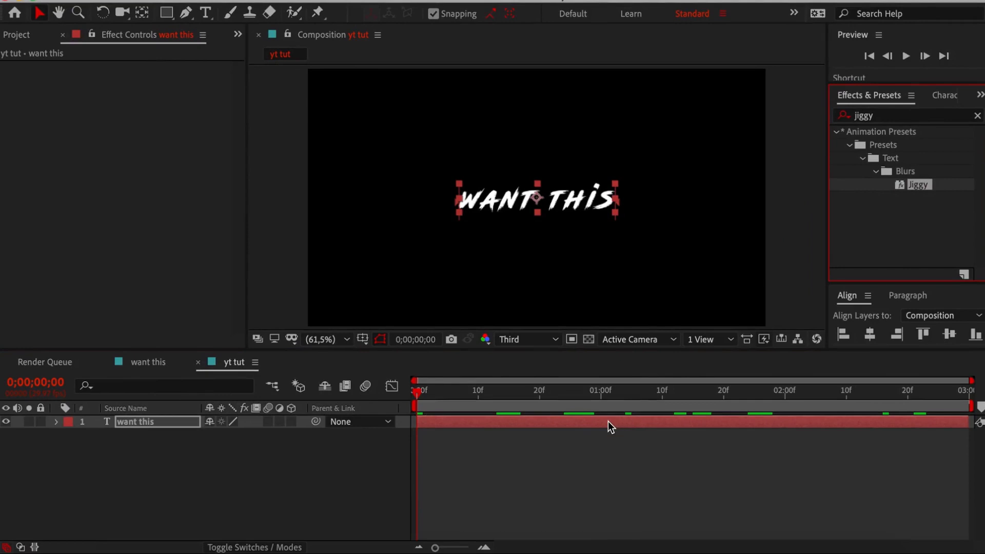
{"action": "left_click", "coordinate": [57, 421]}
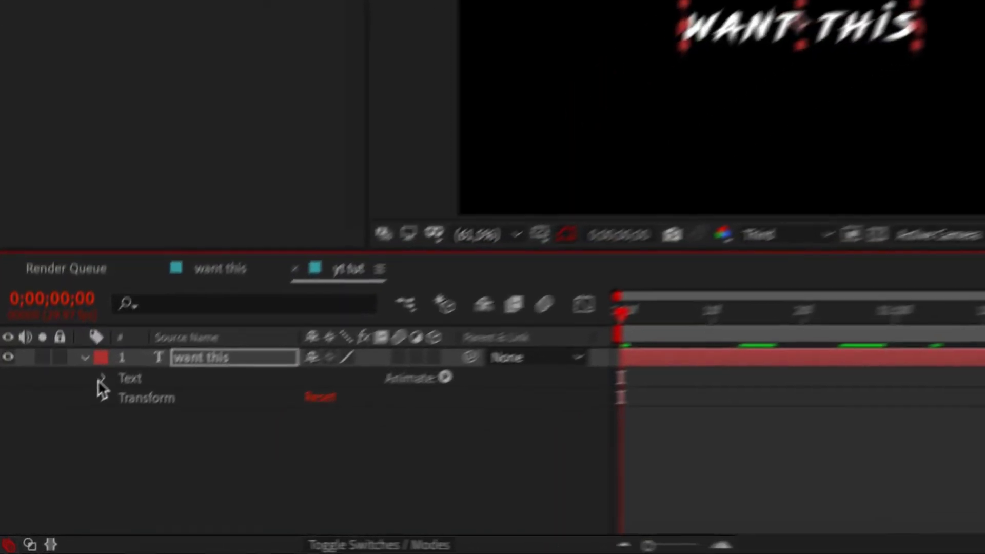
Raise the Jiggy Animator's Blur value to 100.
{"action": "left_click", "coordinate": [70, 434]}
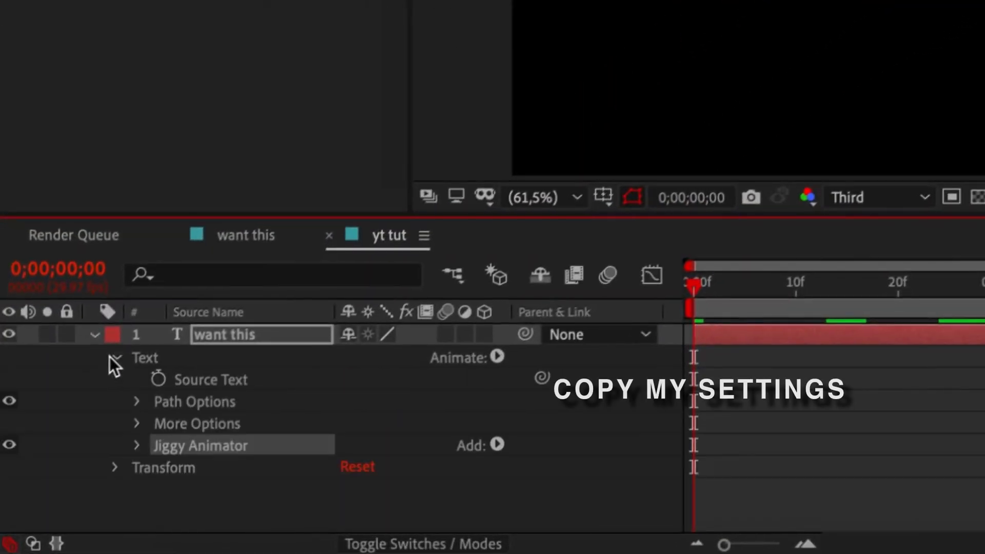
{"action": "left_click", "coordinate": [137, 447]}
{"action": "type", "text": "100"}
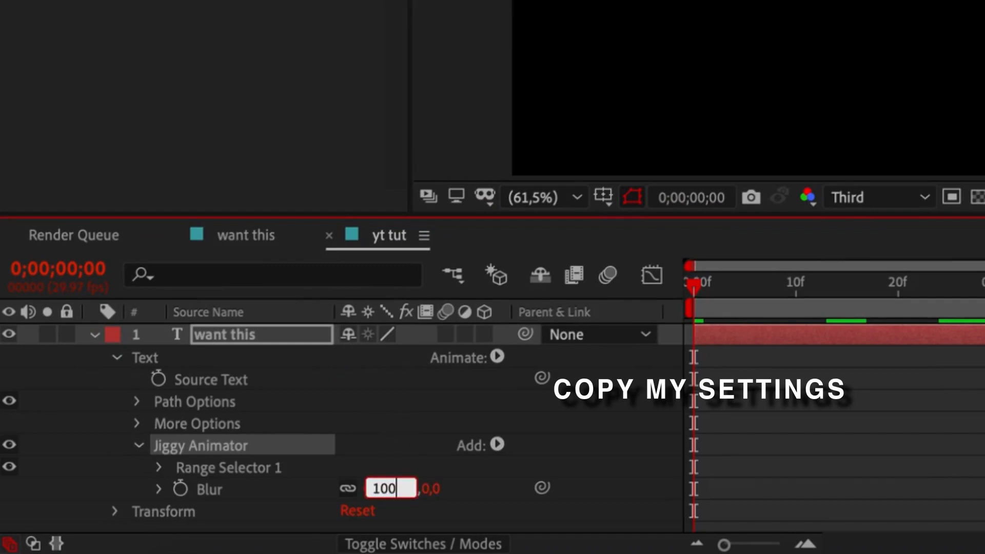
{"action": "key", "text": "Return"}
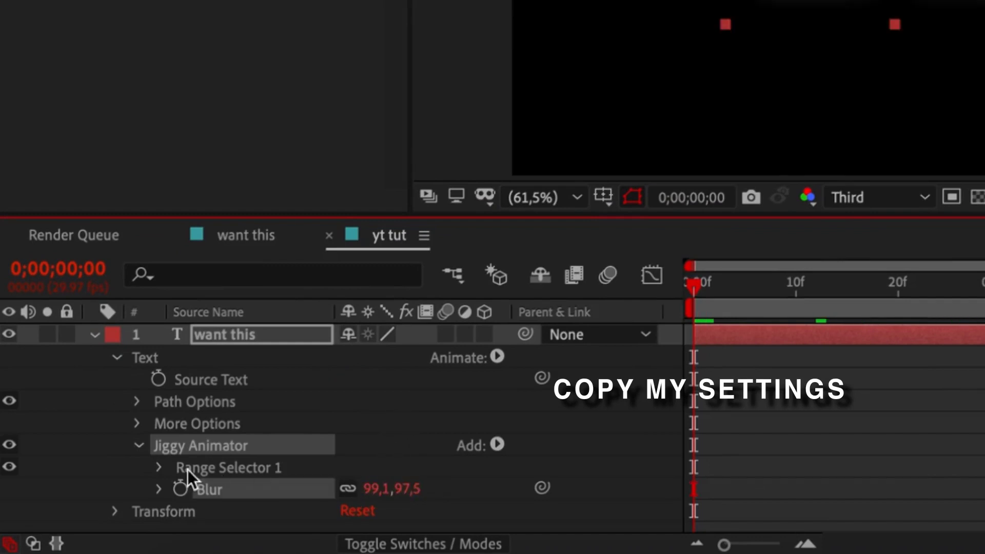
Add a 100% Range Selector 1 Amount keyframe at frame 0 from the Advanced options.
{"action": "left_click", "coordinate": [158, 468]}
{"action": "scroll", "coordinate": [171, 463], "scroll_direction": "down", "scroll_amount": 2}
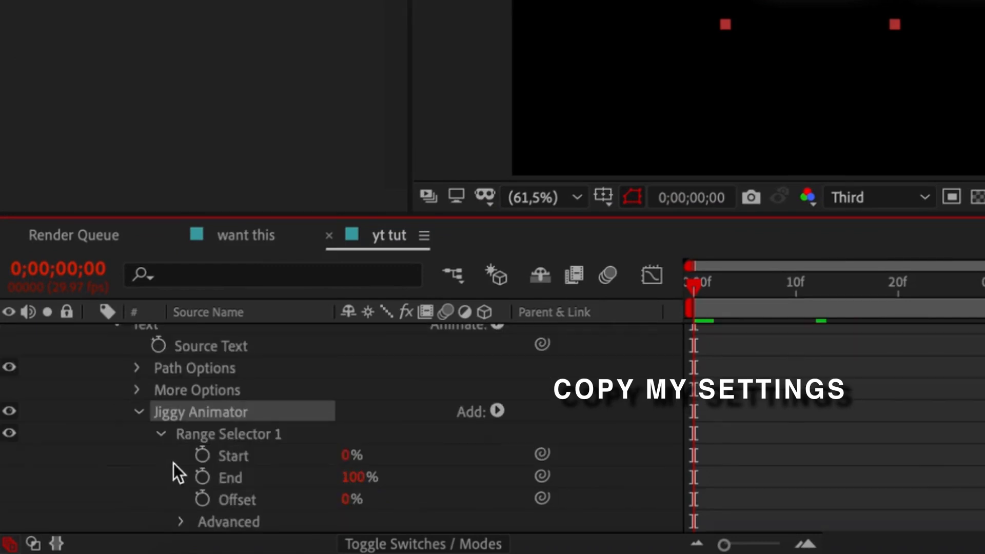
{"action": "scroll", "coordinate": [198, 457], "scroll_direction": "down", "scroll_amount": 2}
{"action": "left_click", "coordinate": [182, 477]}
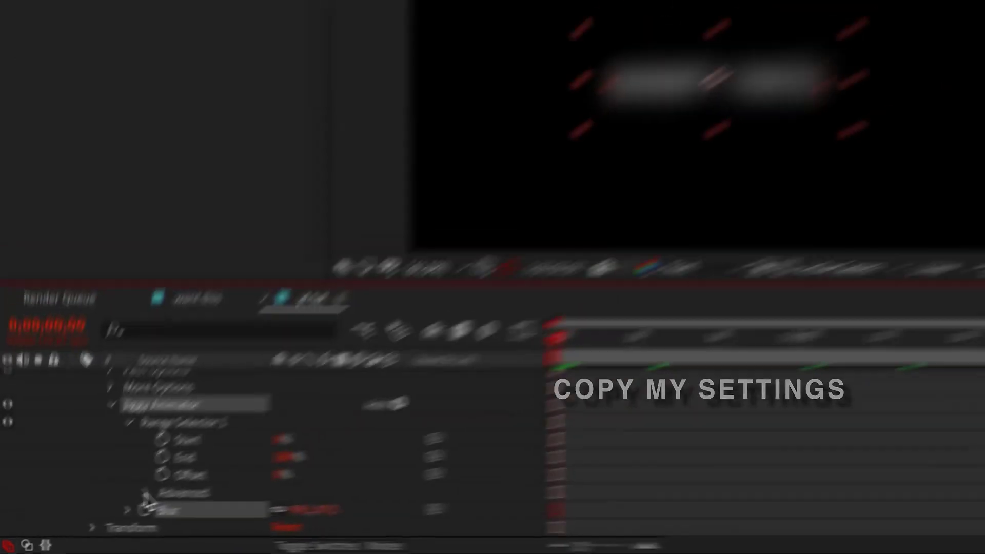
{"action": "left_click", "coordinate": [135, 465]}
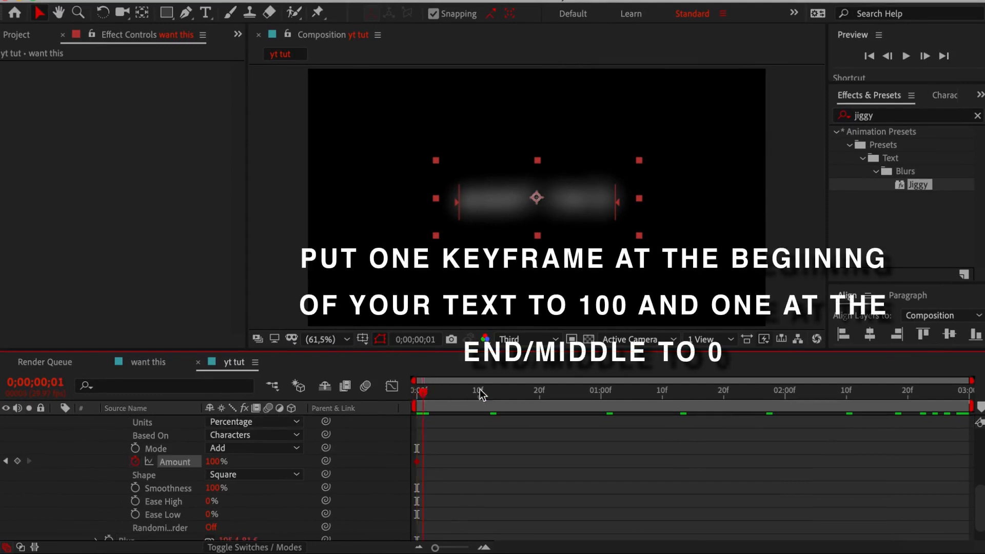
Keyframe Amount at 0% at 0;00;01;27 and apply Easy Ease to both Amount keyframes.
{"action": "left_click_drag", "start_coordinate": [756, 395], "coordinate": [767, 394]}
{"action": "type", "text": "0"}
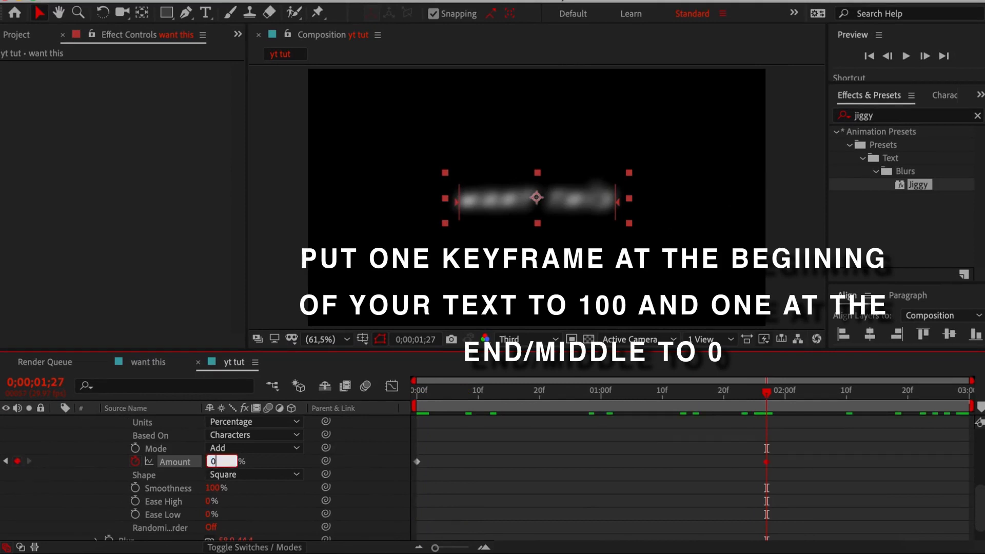
{"action": "key", "text": "Return"}
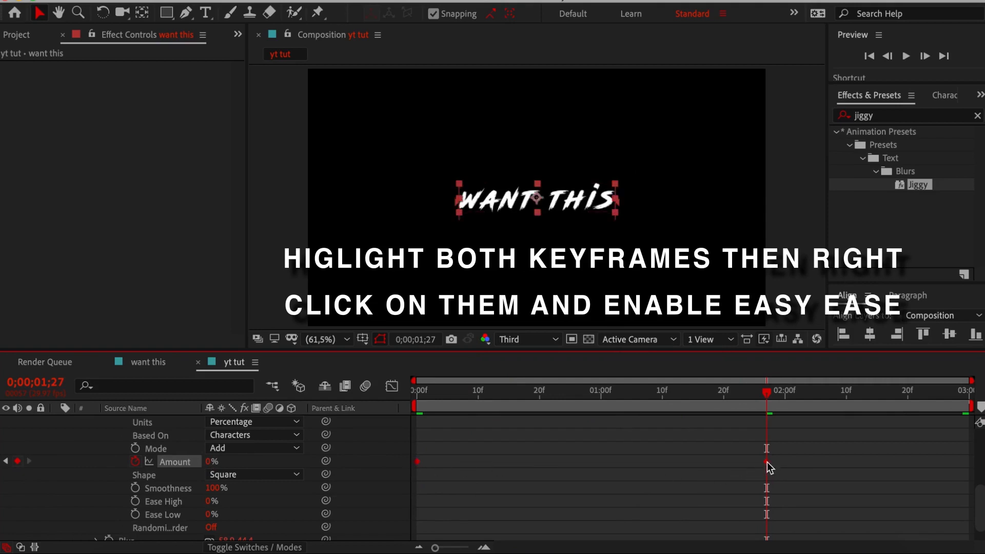
{"action": "right_click", "coordinate": [767, 462]}
{"action": "mouse_move", "coordinate": [801, 541]}
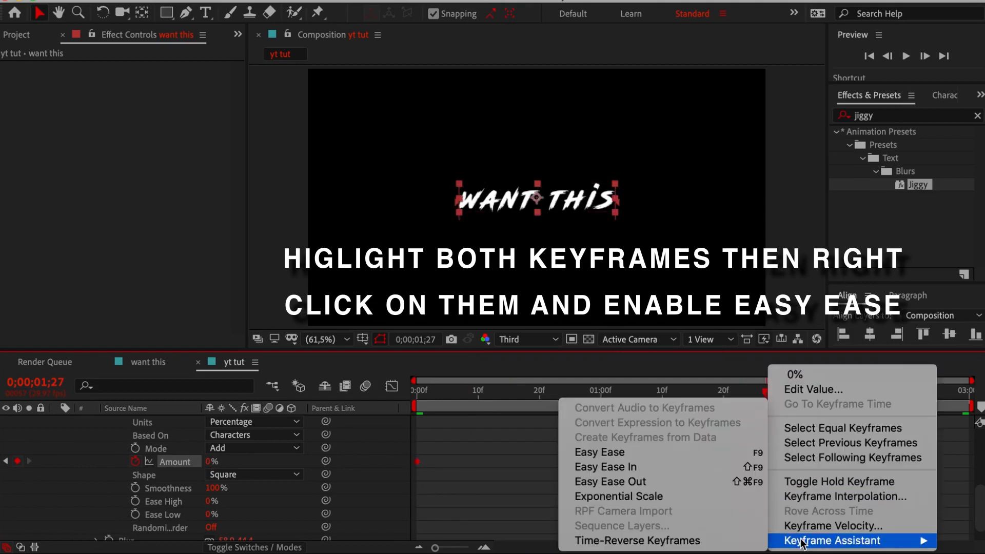
{"action": "left_click", "coordinate": [639, 453]}
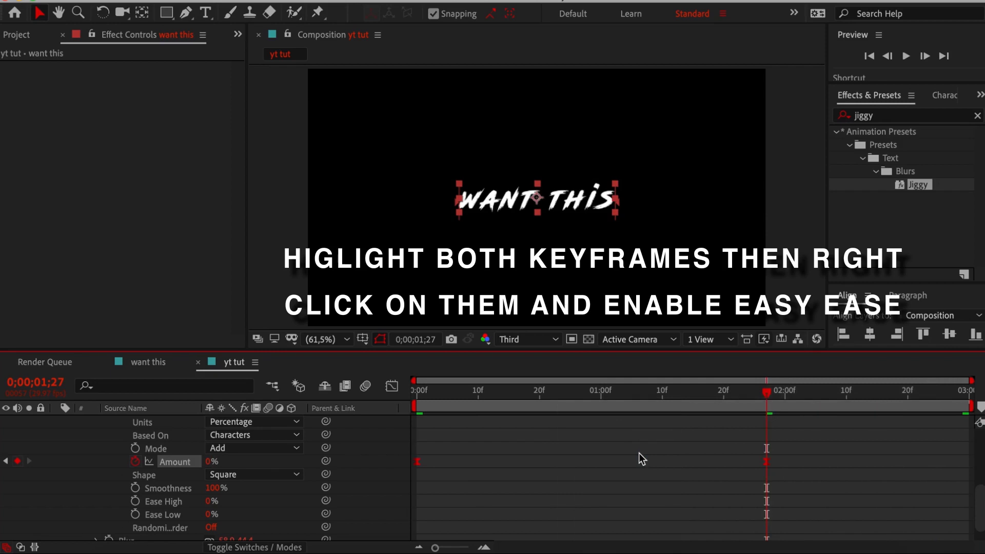
In the Graph Editor, pull the first Amount keyframe's handle down so the blur drops steeply.
{"action": "left_click", "coordinate": [393, 386]}
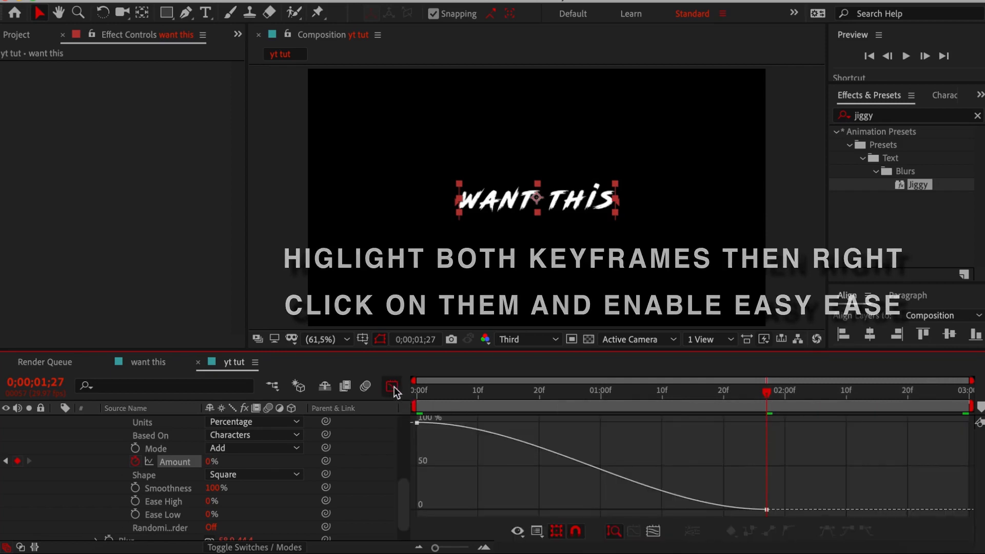
{"action": "left_click", "coordinate": [418, 423]}
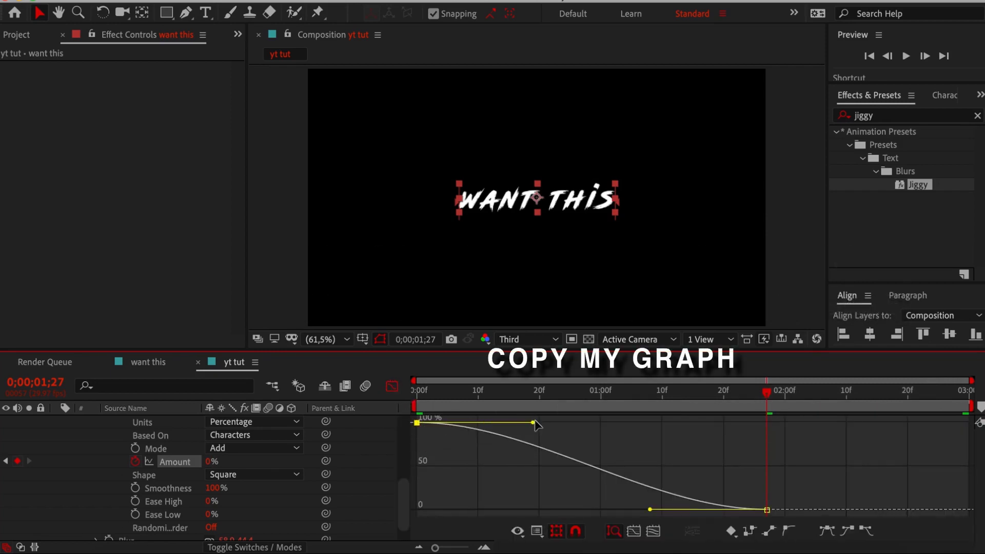
{"action": "left_click_drag", "start_coordinate": [412, 478], "coordinate": [405, 497]}
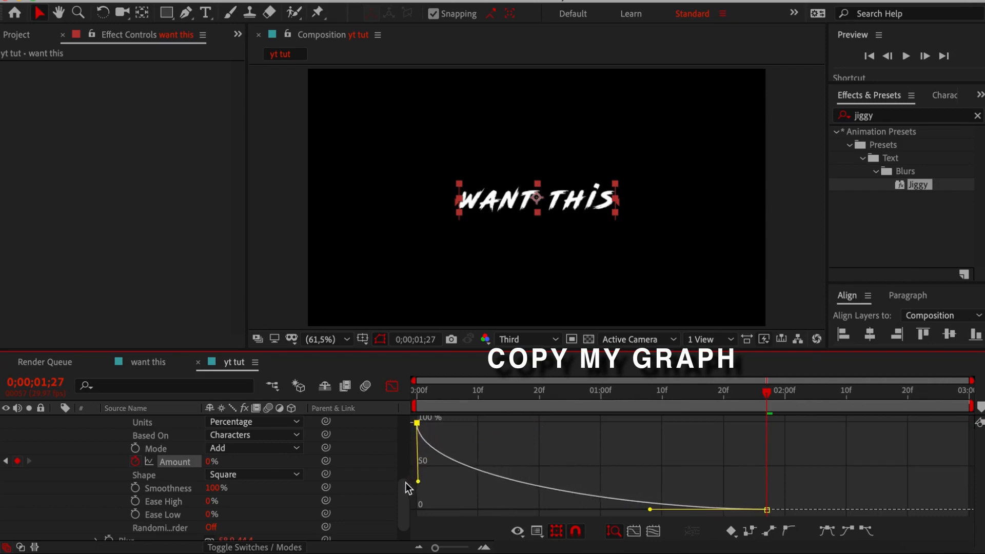
{"action": "left_click", "coordinate": [391, 387]}
Preview the Jiggy blur reveal of 'want this' from frame 0.
{"action": "key", "text": "Home"}
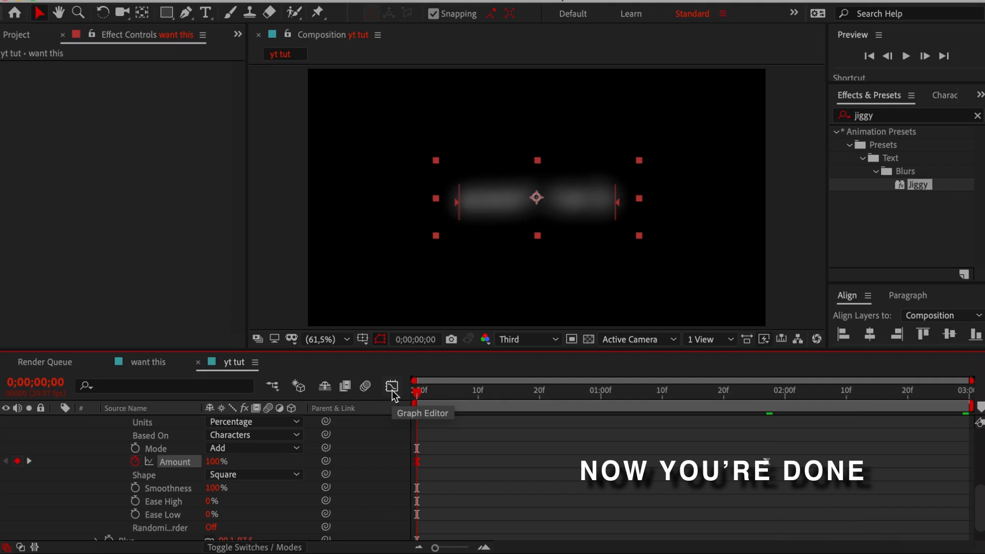
{"action": "key", "text": "space"}
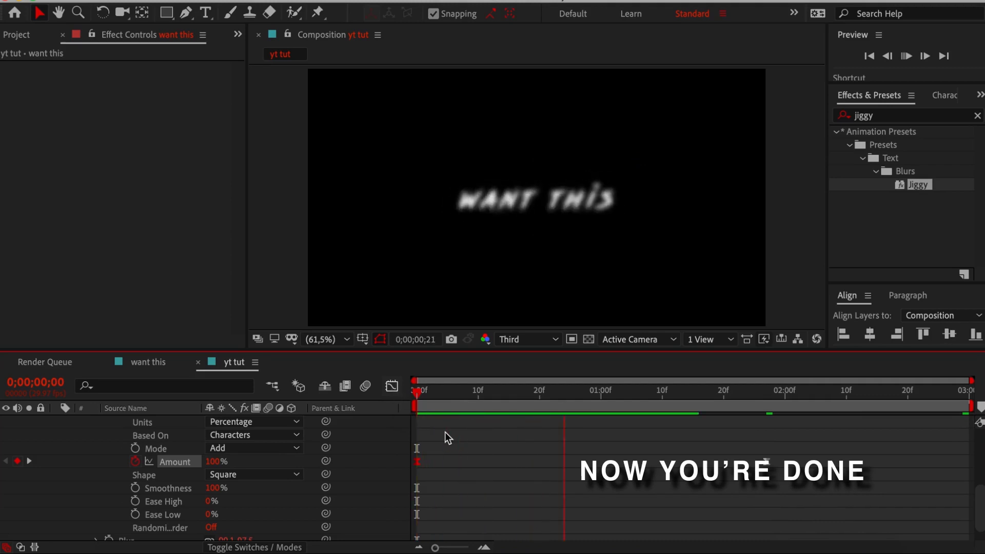